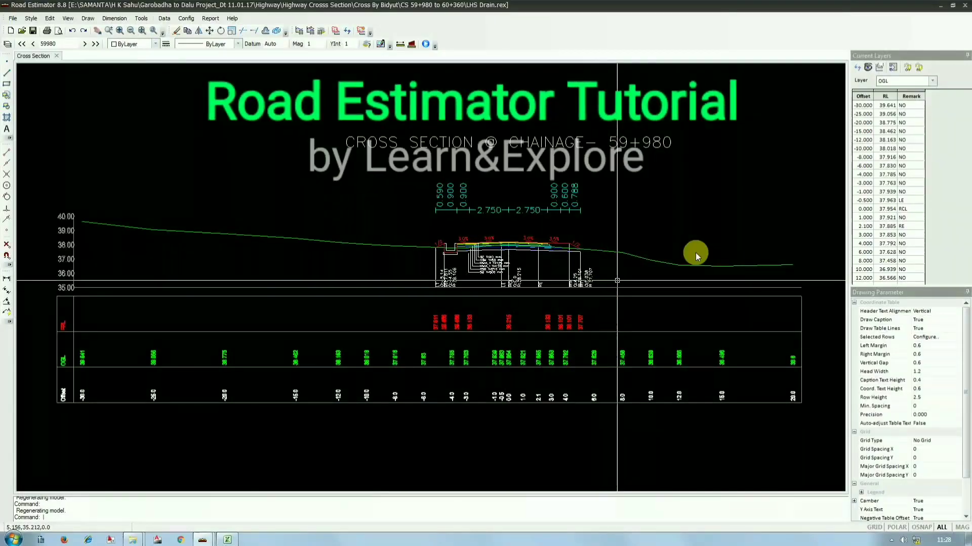
- Open Report > Table configuration, switch to table preview, and start defining a new table
{"action": "scroll", "coordinate": [557, 256], "scroll_direction": "up", "scroll_amount": 5}
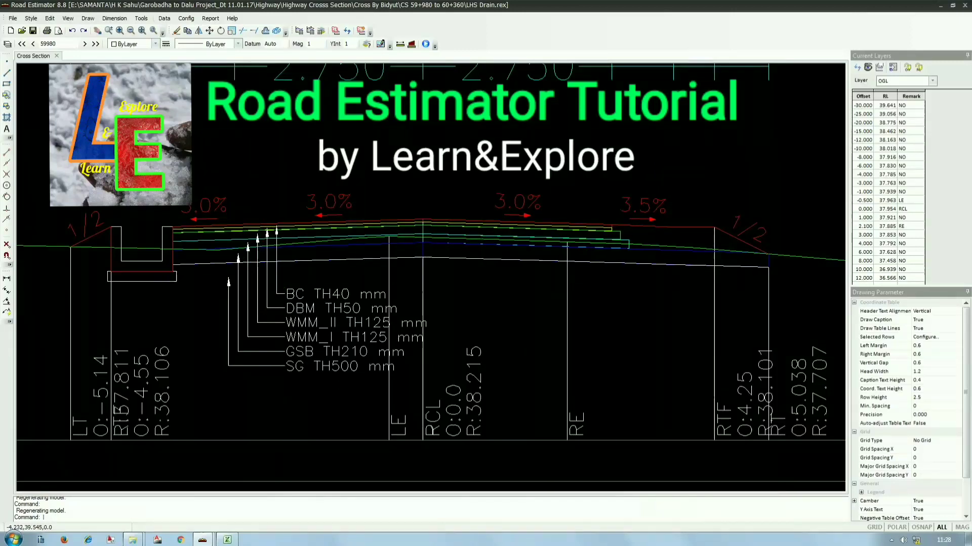
{"action": "scroll", "coordinate": [379, 220], "scroll_direction": "up", "scroll_amount": 3}
{"action": "scroll", "coordinate": [417, 245], "scroll_direction": "down", "scroll_amount": 3}
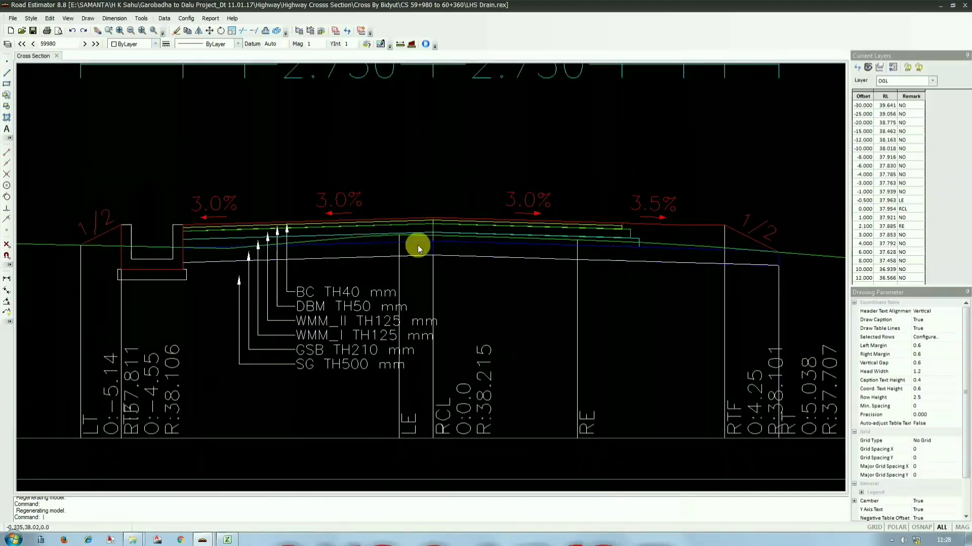
{"action": "scroll", "coordinate": [342, 320], "scroll_direction": "down", "scroll_amount": 3}
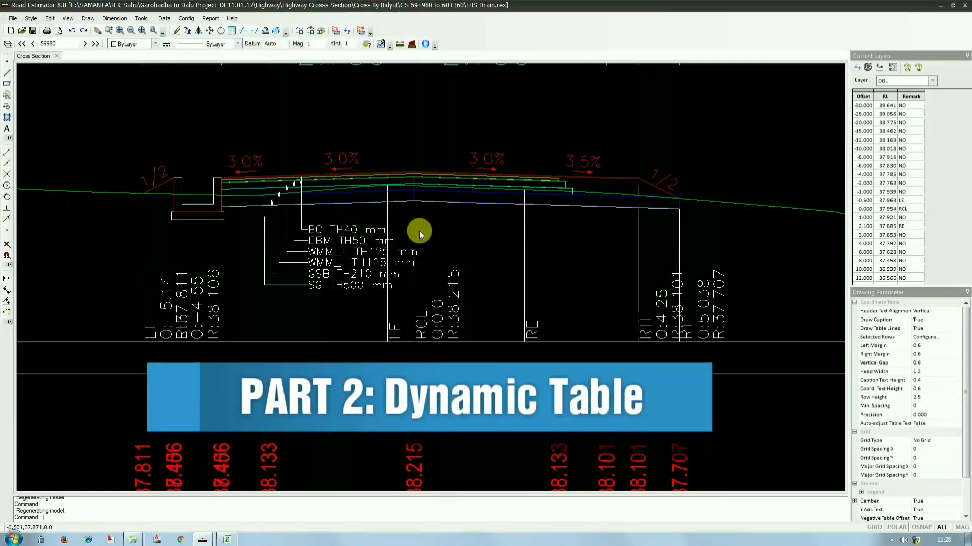
{"action": "scroll", "coordinate": [508, 246], "scroll_direction": "down", "scroll_amount": 5}
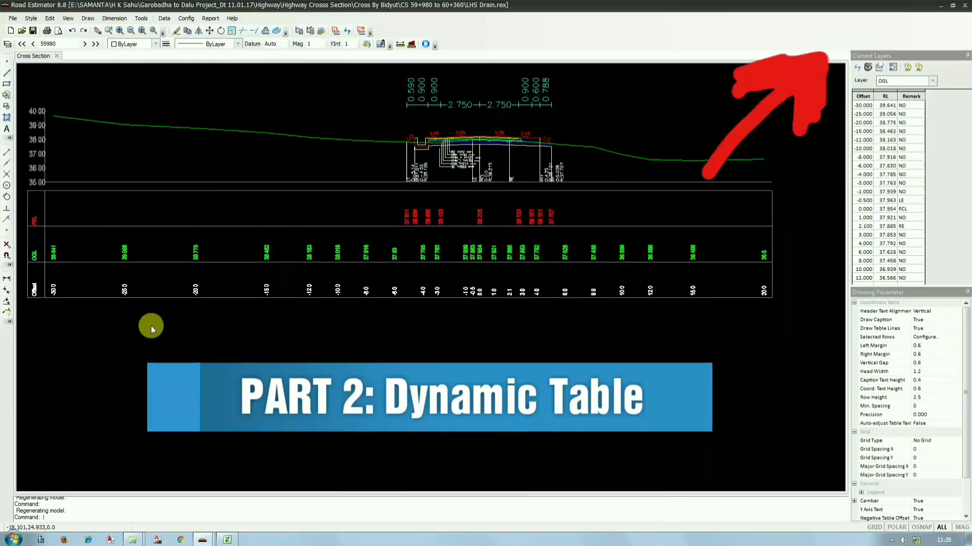
{"action": "scroll", "coordinate": [470, 98], "scroll_direction": "up", "scroll_amount": 4}
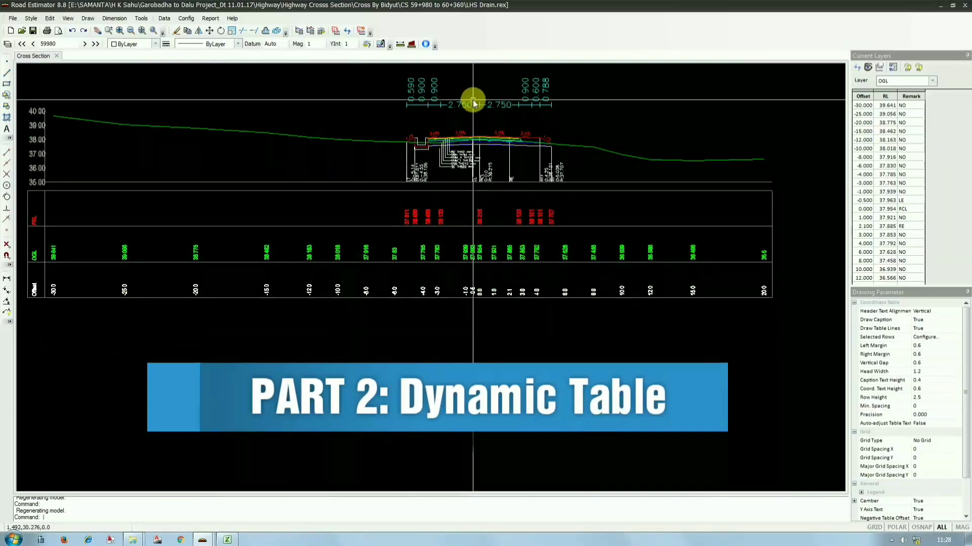
{"action": "left_click", "coordinate": [210, 18]}
{"action": "left_click", "coordinate": [228, 29]}
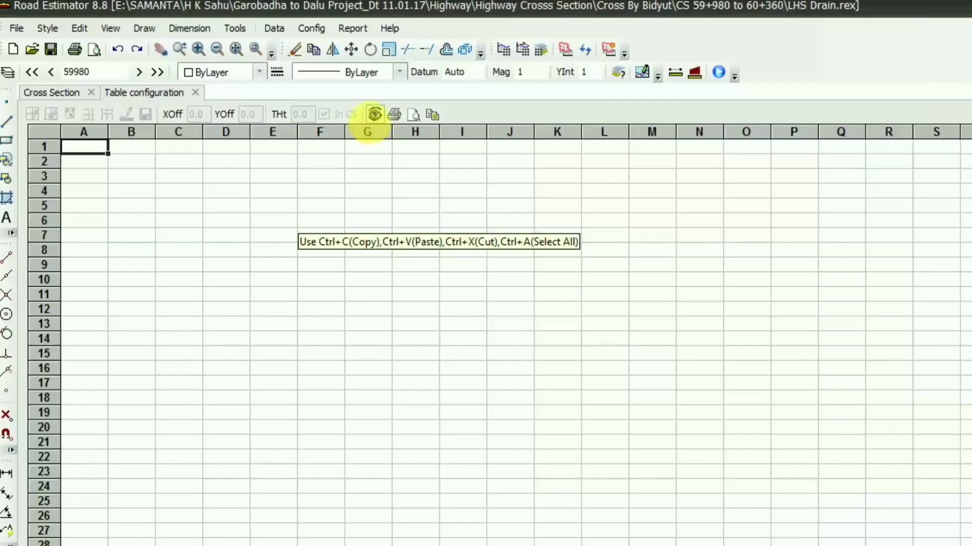
{"action": "left_click", "coordinate": [375, 117]}
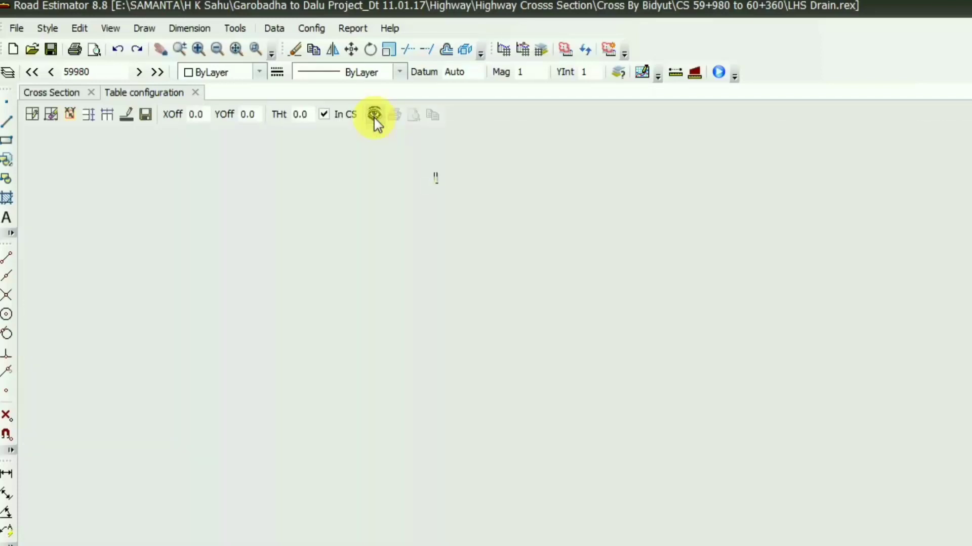
{"action": "left_click", "coordinate": [31, 115]}
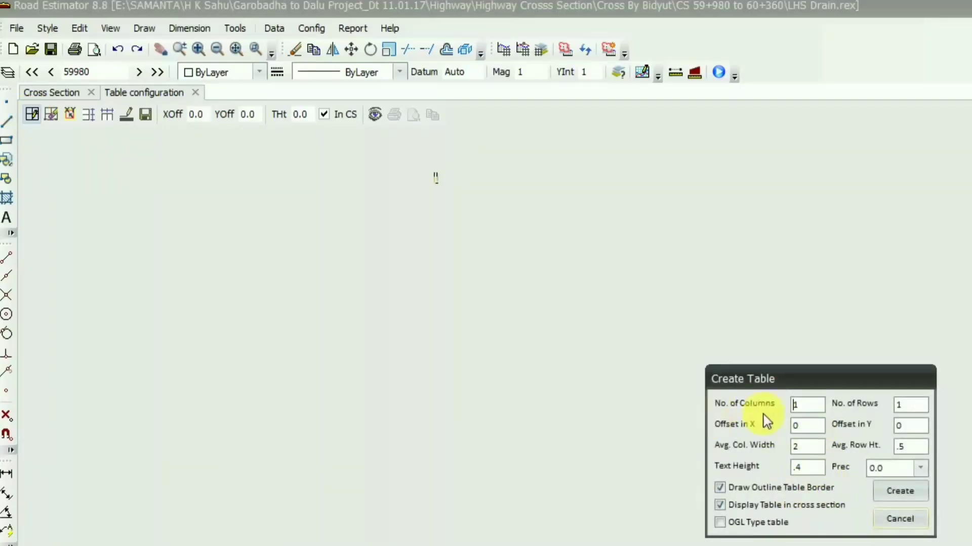
- Set the table to 9 columns and 4 rows, with offsets X -1.2 and Y -8.1
{"action": "left_click", "coordinate": [805, 405]}
{"action": "double_click", "coordinate": [805, 406]}
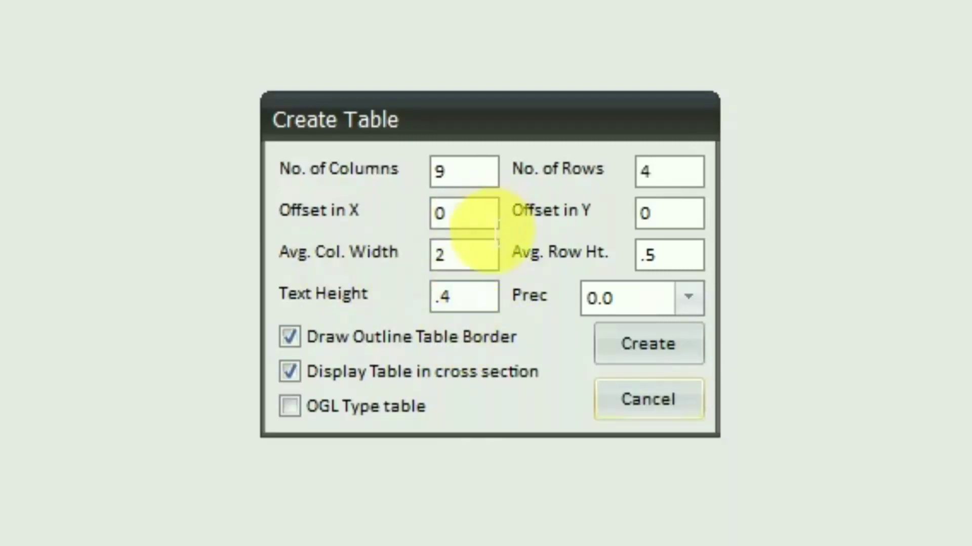
{"action": "left_click", "coordinate": [461, 216]}
{"action": "double_click", "coordinate": [461, 217]}
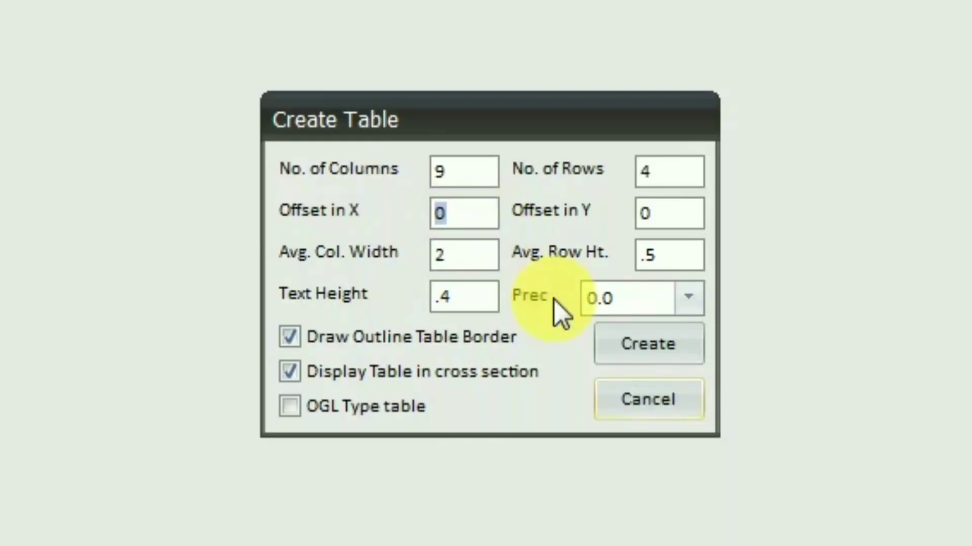
{"action": "type", "text": "-1.2"}
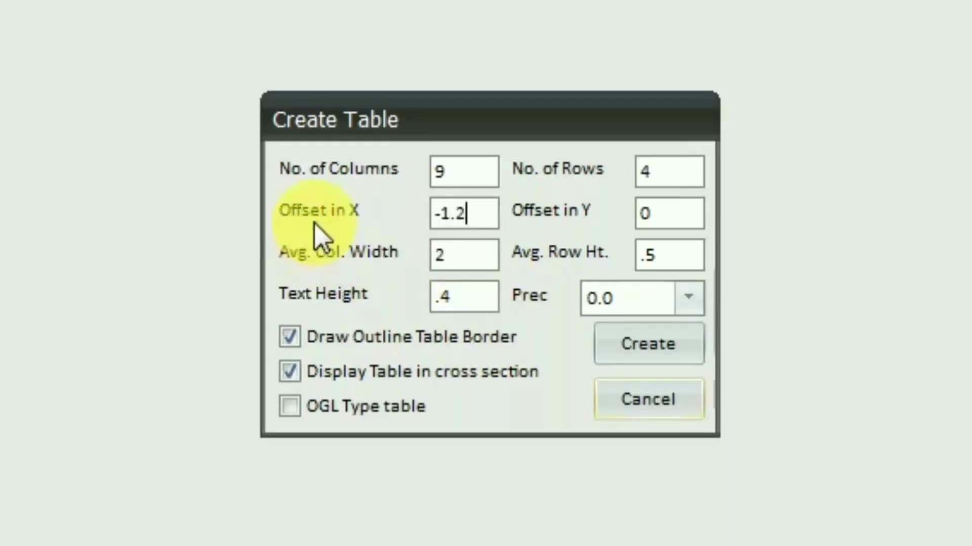
{"action": "left_click", "coordinate": [658, 215]}
{"action": "double_click", "coordinate": [658, 215]}
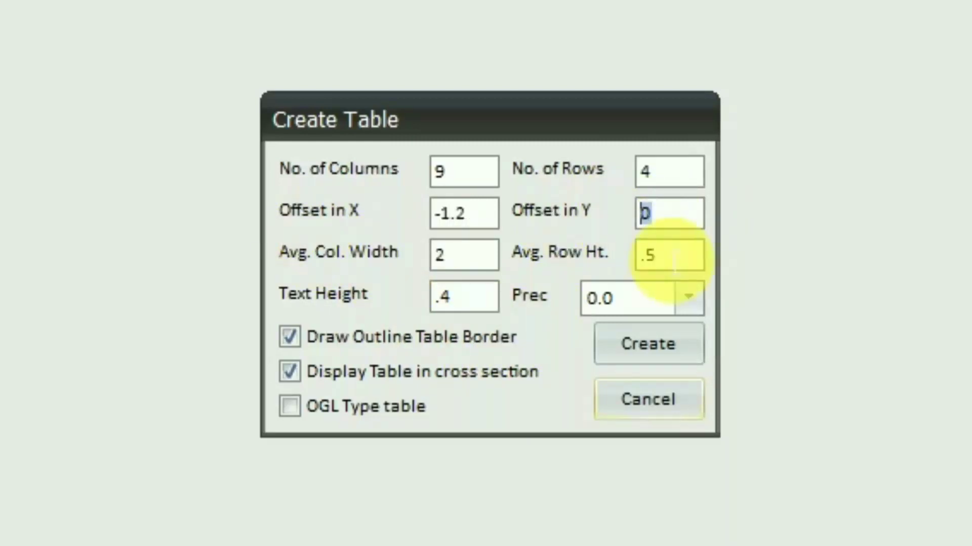
{"action": "type", "text": "-8.1"}
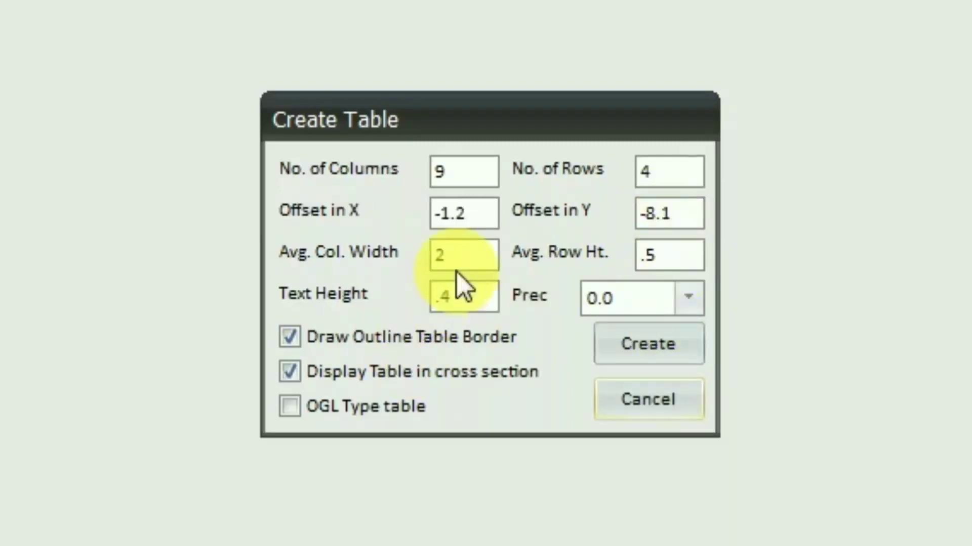
- Set row height 0.6, text height 0.3 and 0.000 precision, then create the table
{"action": "left_click", "coordinate": [683, 262]}
{"action": "key", "text": "BackSpace"}
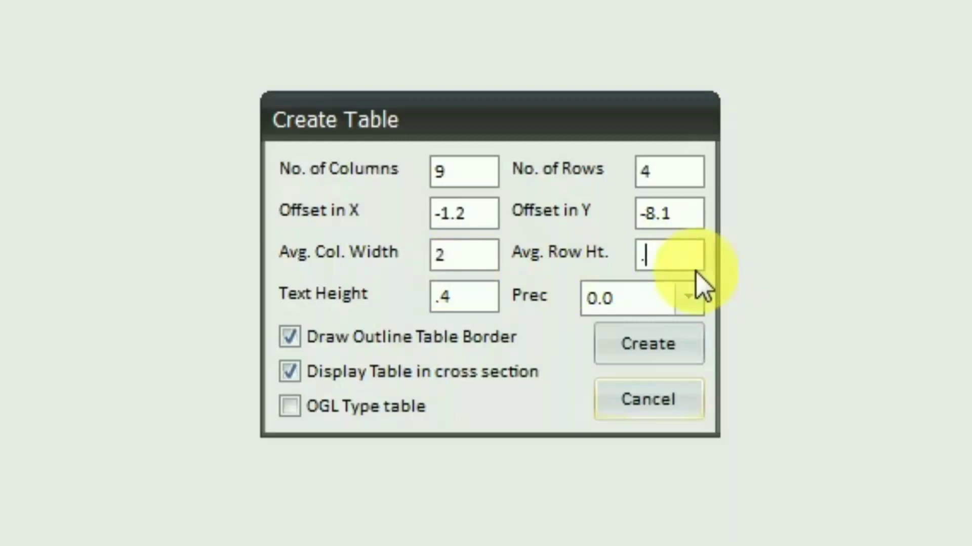
{"action": "type", "text": "6"}
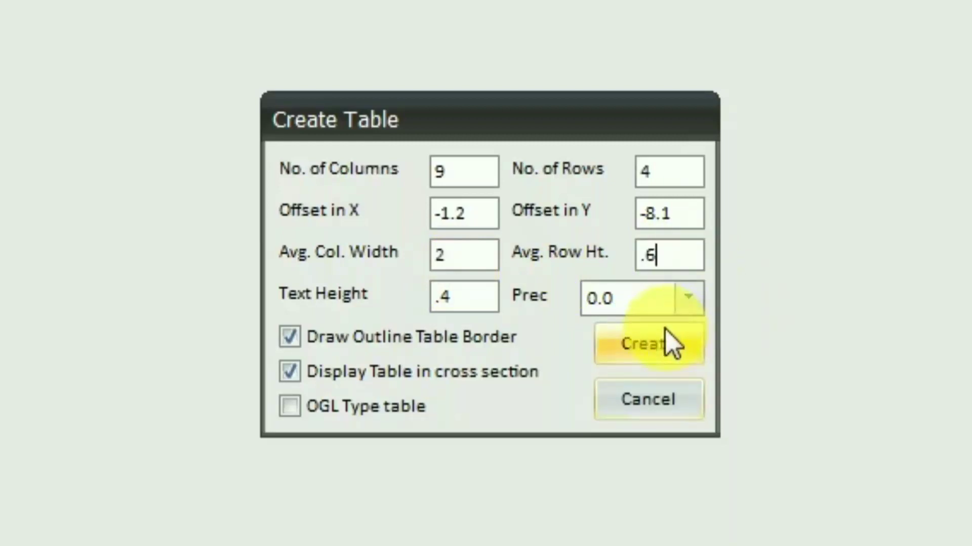
{"action": "left_click", "coordinate": [492, 310]}
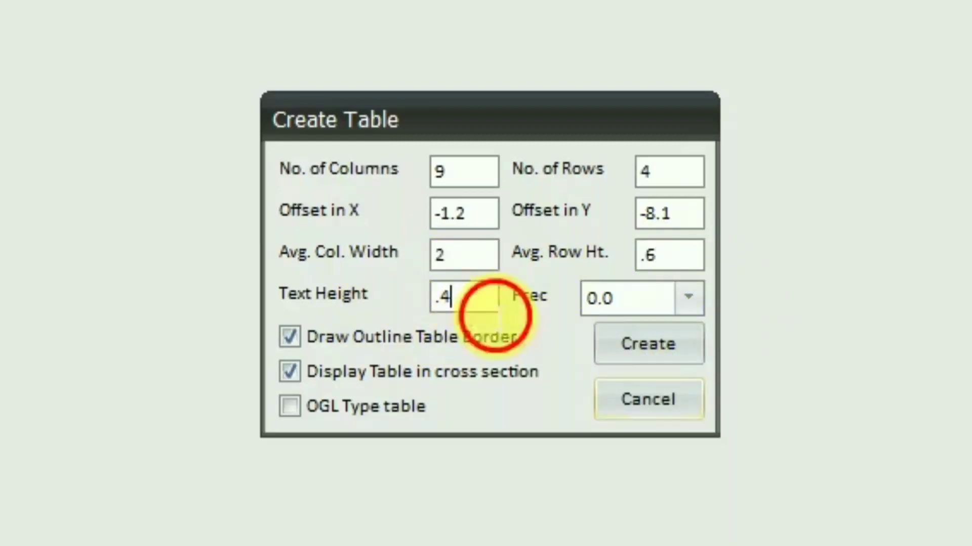
{"action": "key", "text": "BackSpace"}
{"action": "type", "text": "3"}
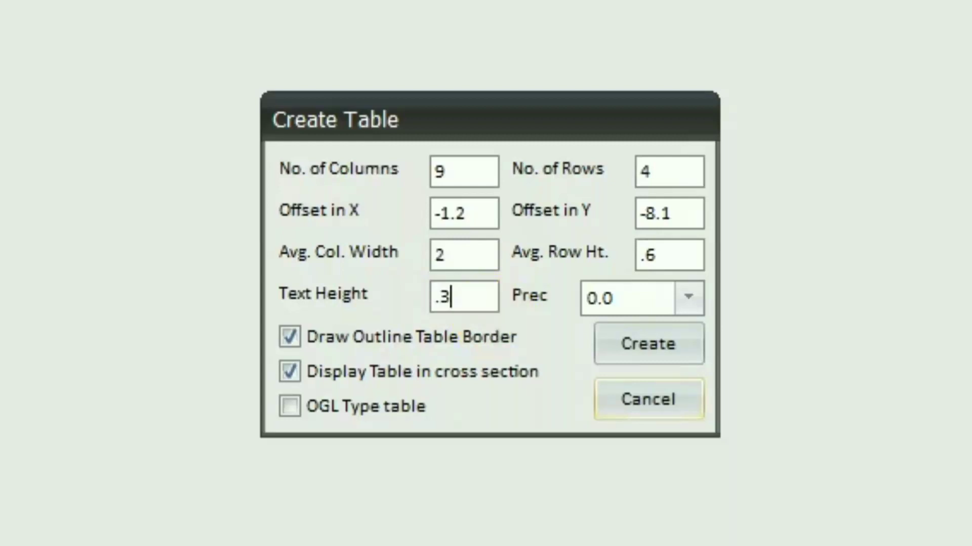
{"action": "left_click", "coordinate": [698, 303]}
{"action": "left_click", "coordinate": [642, 377]}
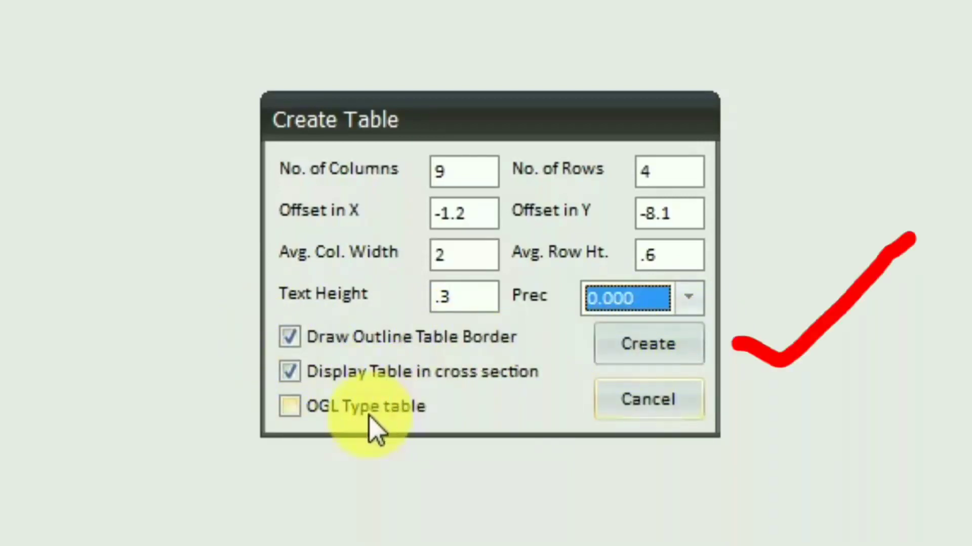
{"action": "left_click", "coordinate": [630, 357]}
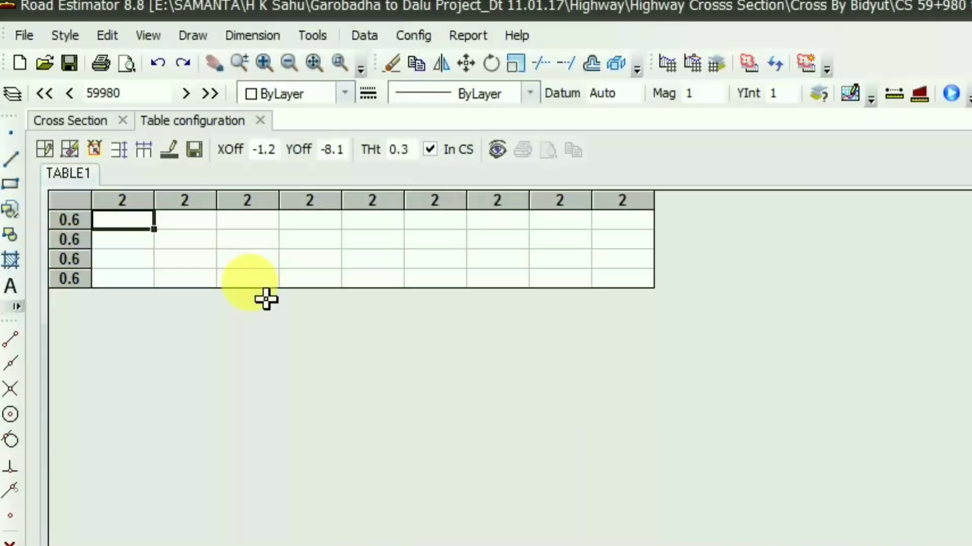
- Label the first column Area Table, Side, LHS and RHS down its four rows
{"action": "type", "text": "Ar"}
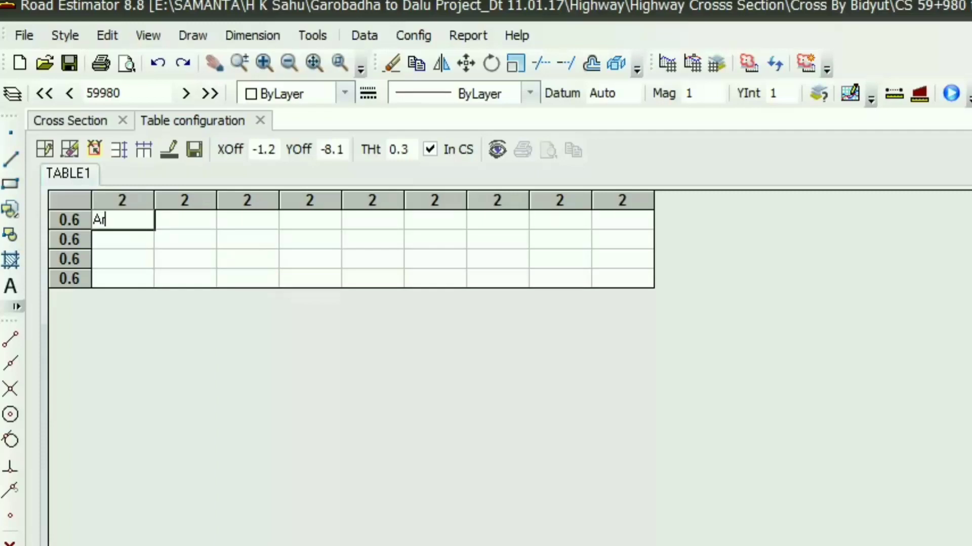
{"action": "type", "text": "ea Table"}
{"action": "left_click", "coordinate": [240, 259]}
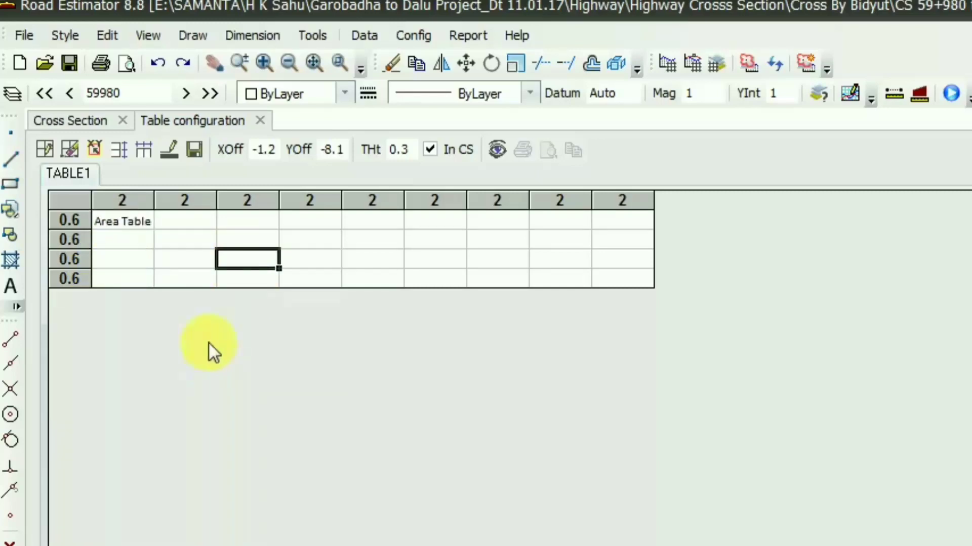
{"action": "left_click", "coordinate": [149, 242]}
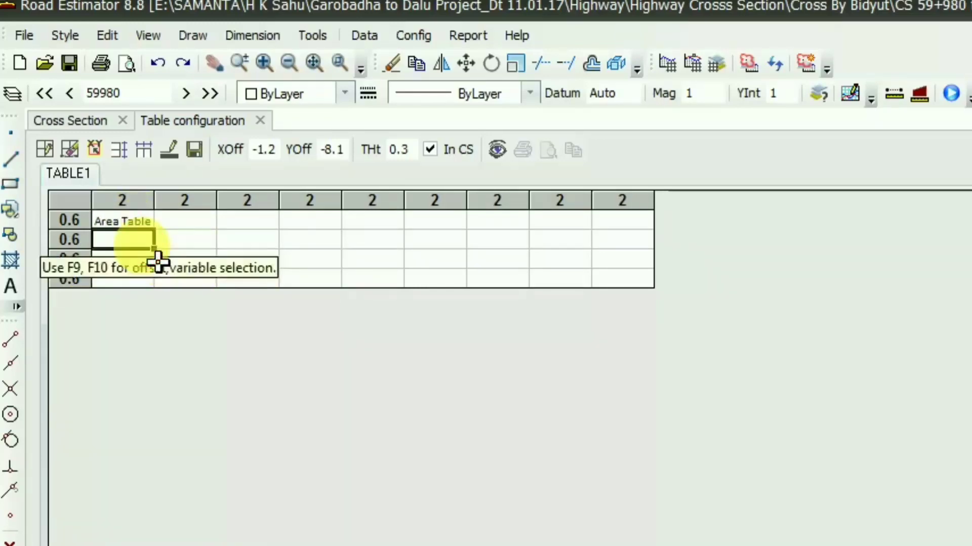
{"action": "type", "text": "Side"}
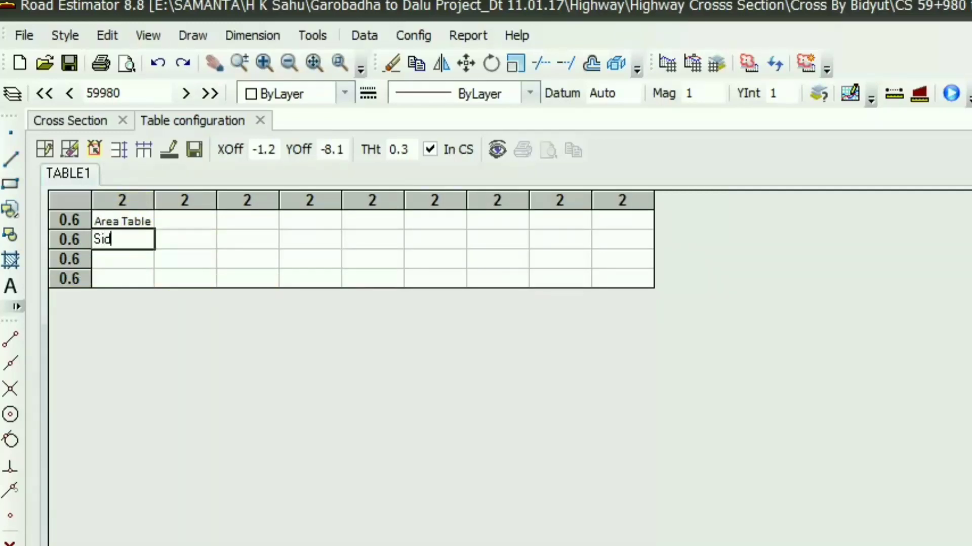
{"action": "left_click", "coordinate": [127, 259]}
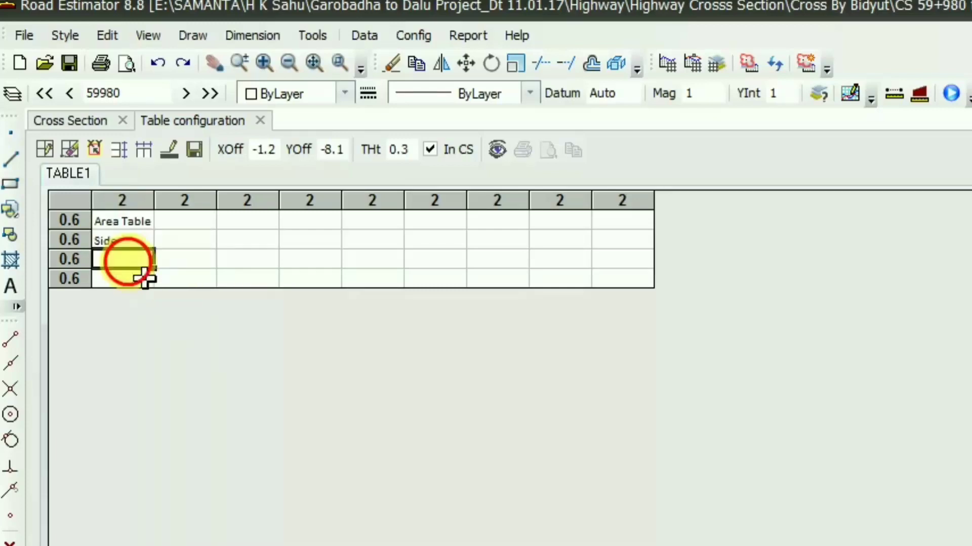
{"action": "type", "text": "LH"}
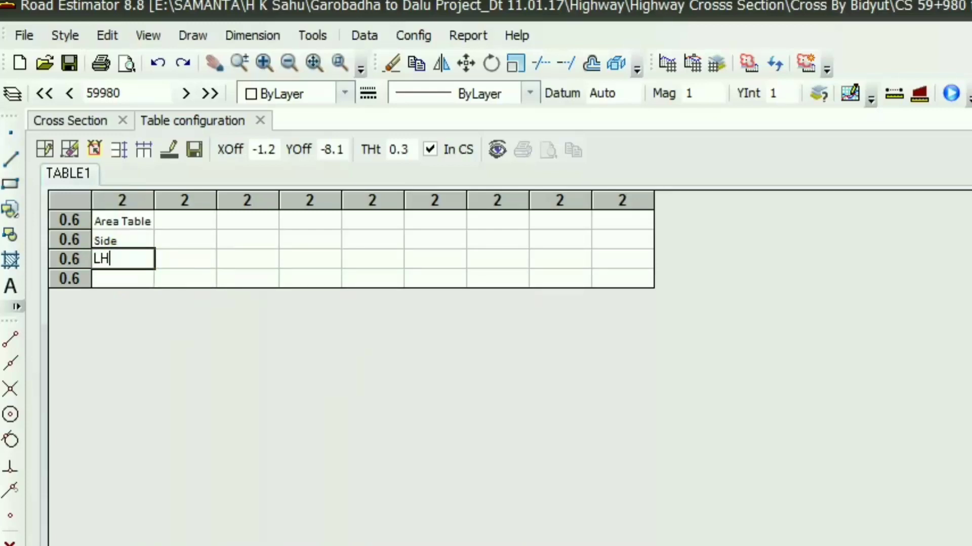
{"action": "type", "text": "S"}
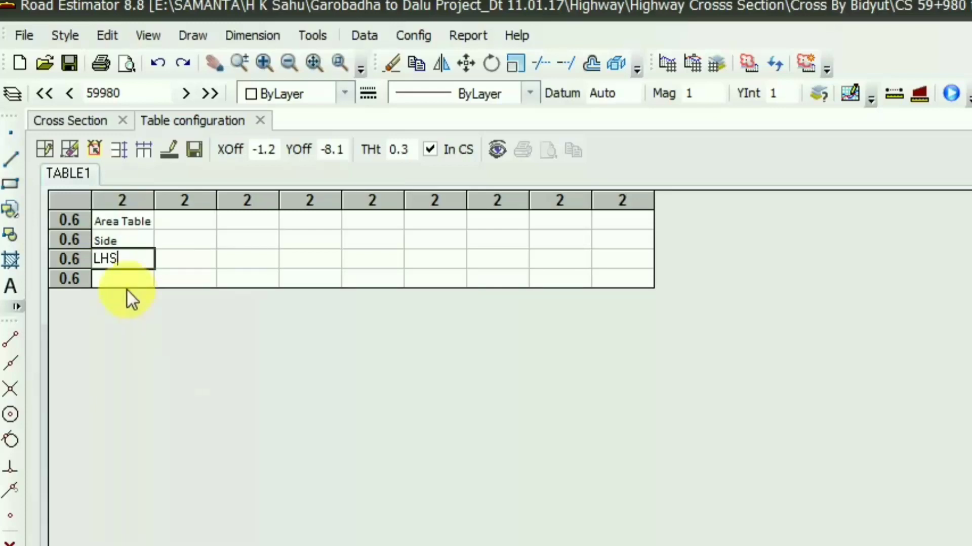
{"action": "left_click", "coordinate": [126, 290]}
{"action": "type", "text": "RH"}
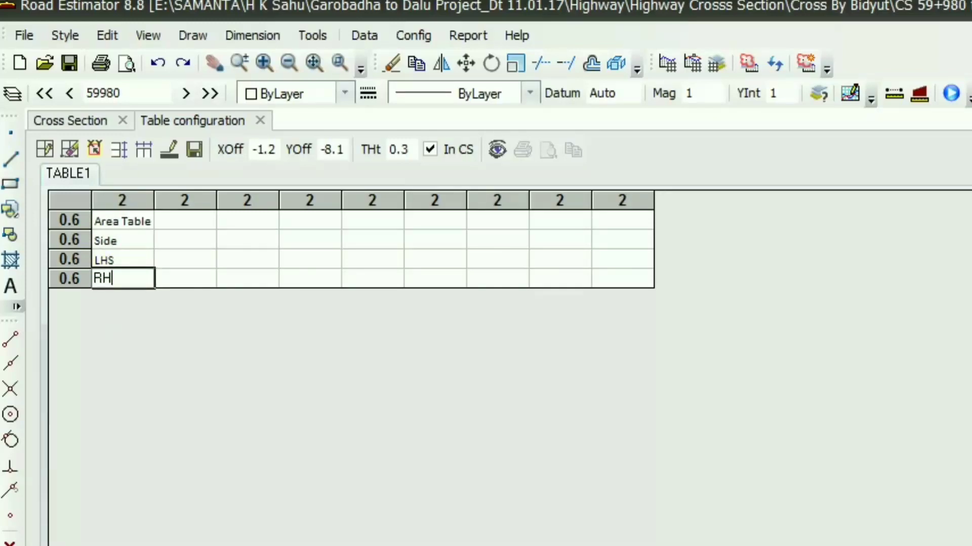
{"action": "type", "text": "S"}
{"action": "left_click", "coordinate": [190, 281]}
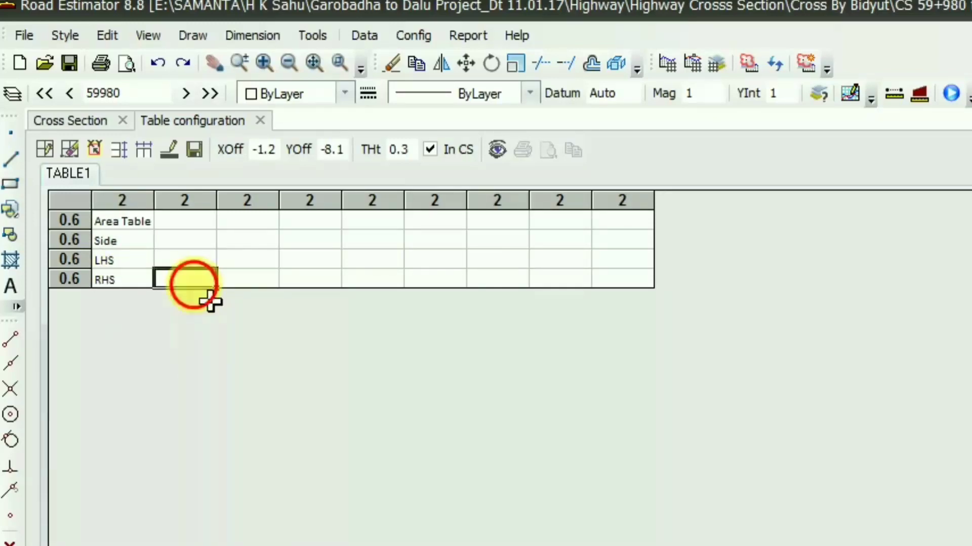
- Enter the headings BC, DBM, WMM_II and WMM_I in the Side row
{"action": "left_click", "coordinate": [190, 246]}
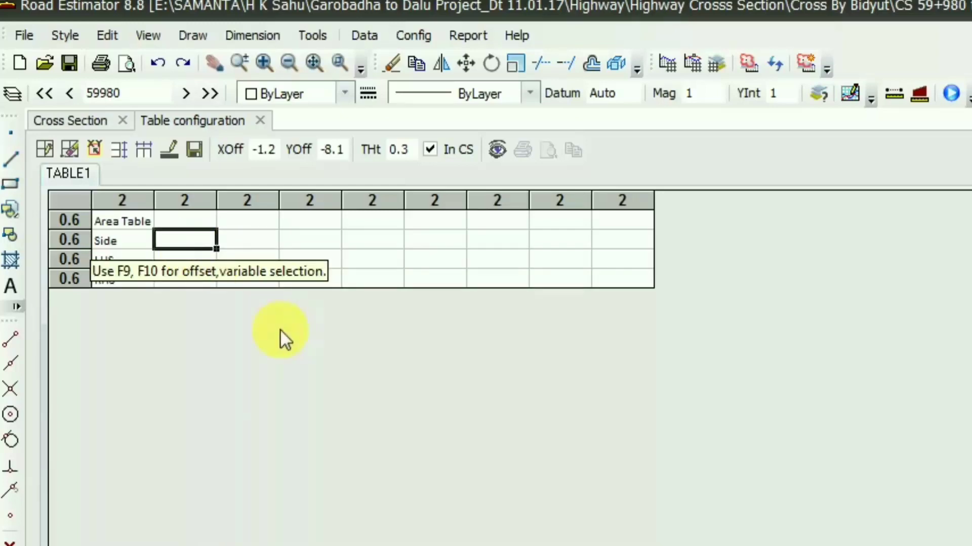
{"action": "type", "text": "BC"}
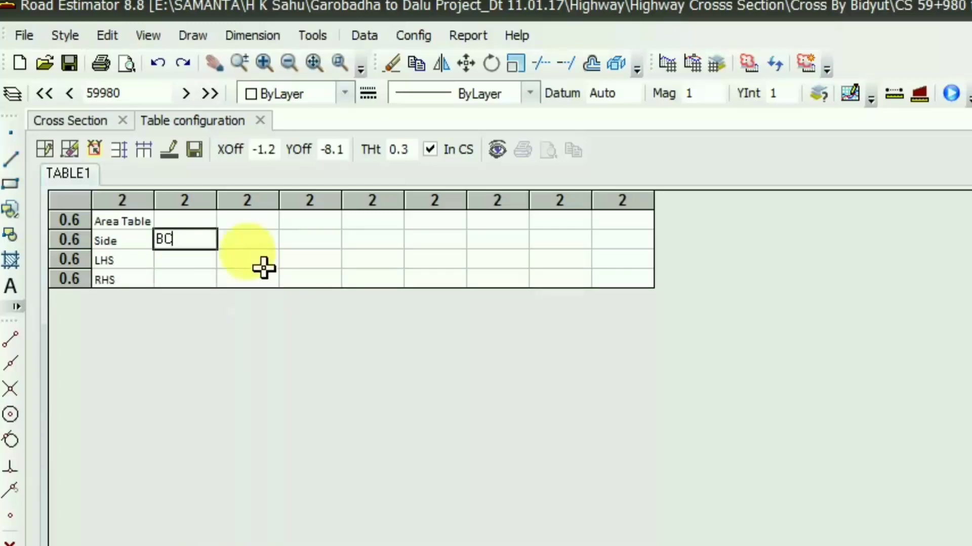
{"action": "key", "text": "Tab"}
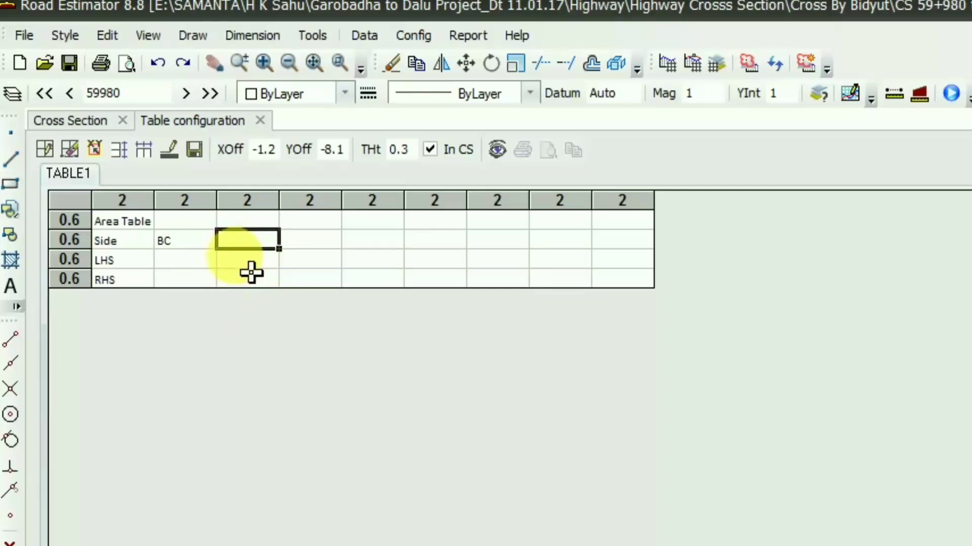
{"action": "type", "text": "DBM"}
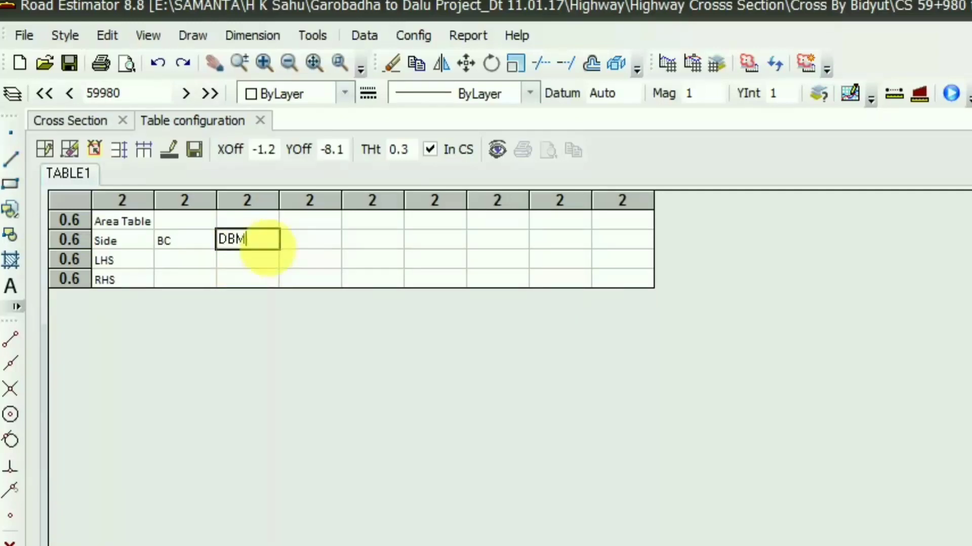
{"action": "key", "text": "Tab"}
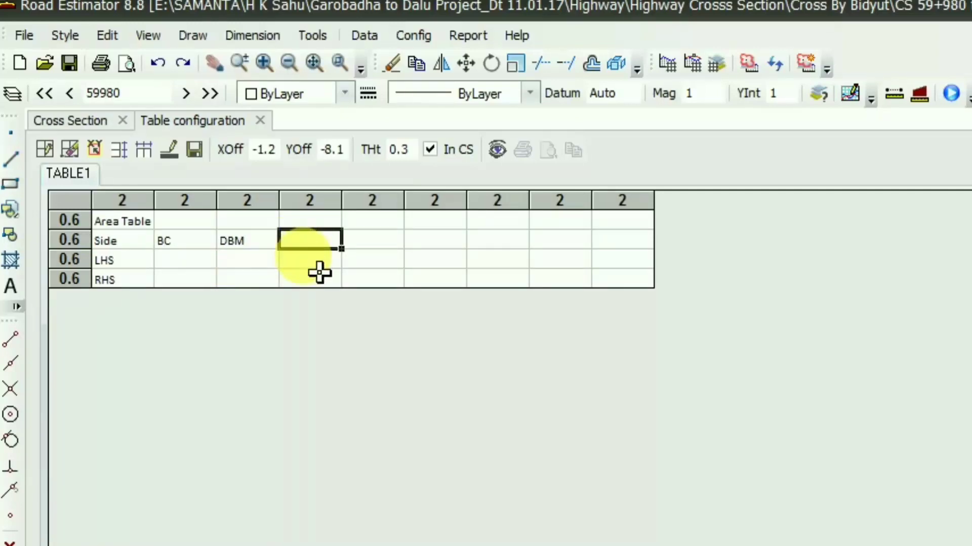
{"action": "type", "text": "WMM"}
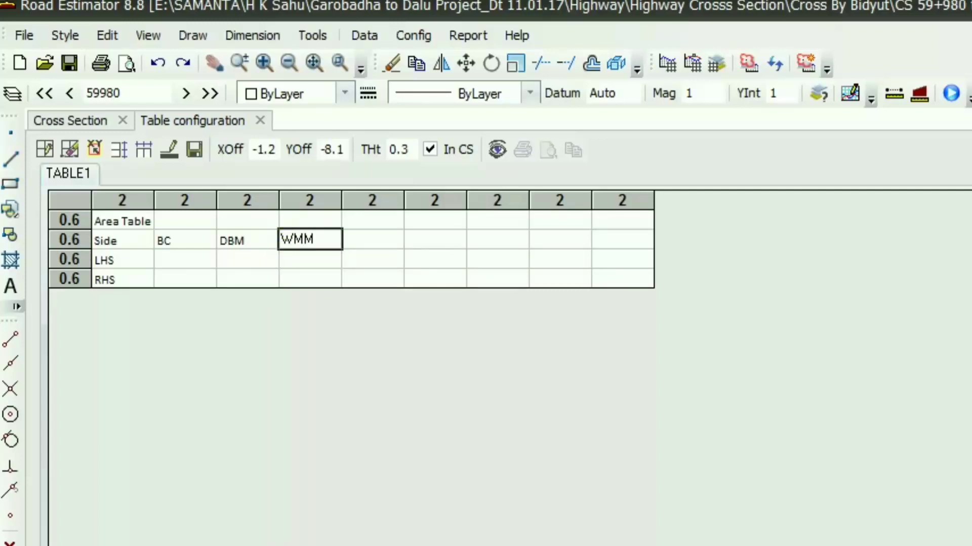
{"action": "type", "text": "_II"}
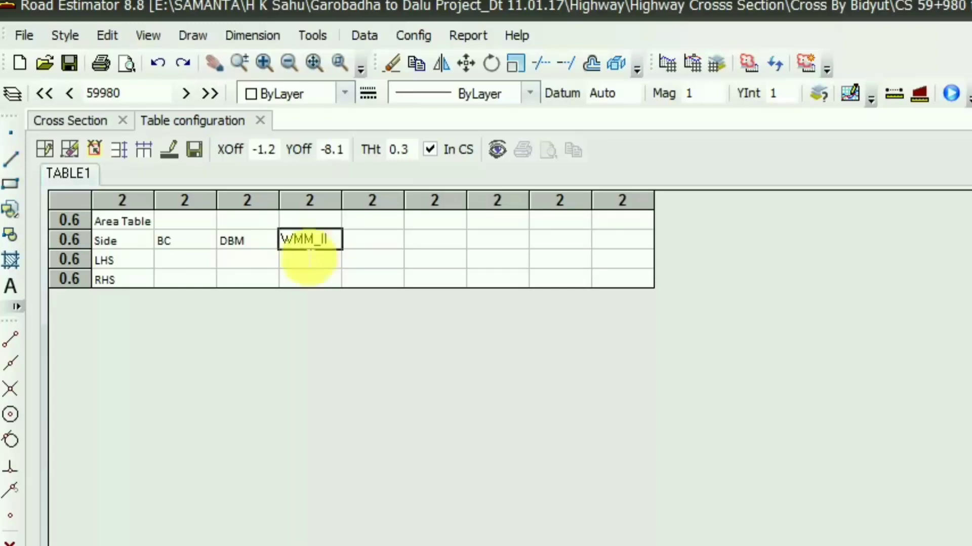
{"action": "key", "text": "Tab"}
{"action": "type", "text": "WMM"}
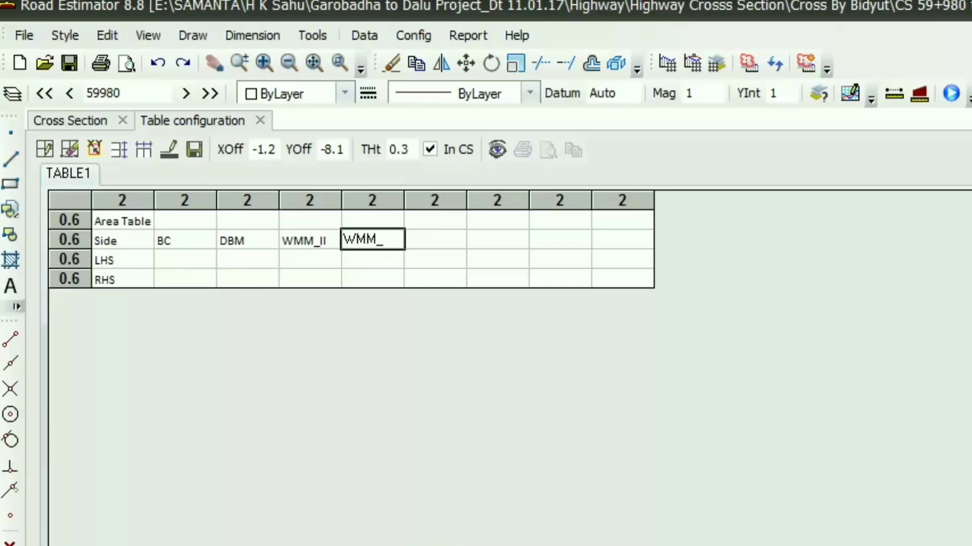
{"action": "key", "text": "Tab"}
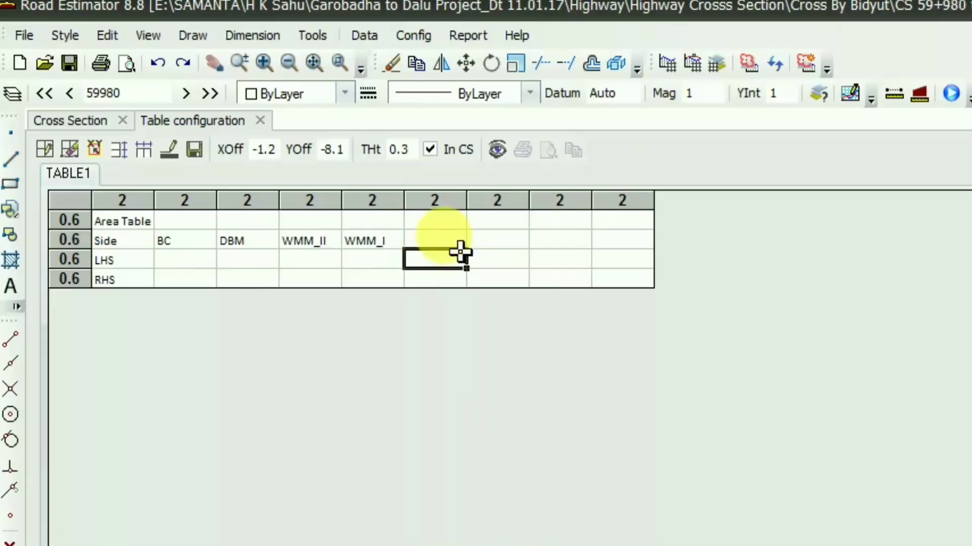
- Enter the remaining Side row headings GSB, SG, Cut and Fill
{"action": "type", "text": "GSB"}
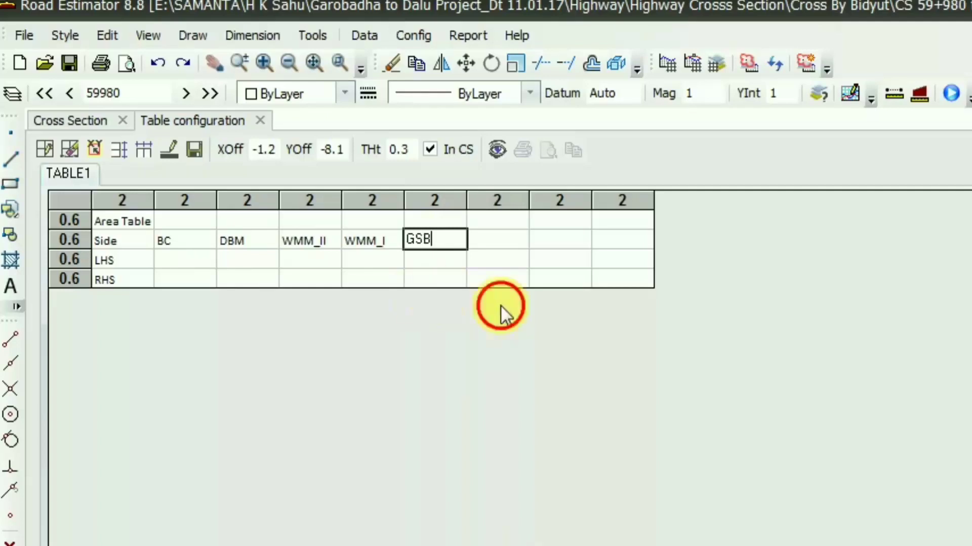
{"action": "key", "text": "Tab"}
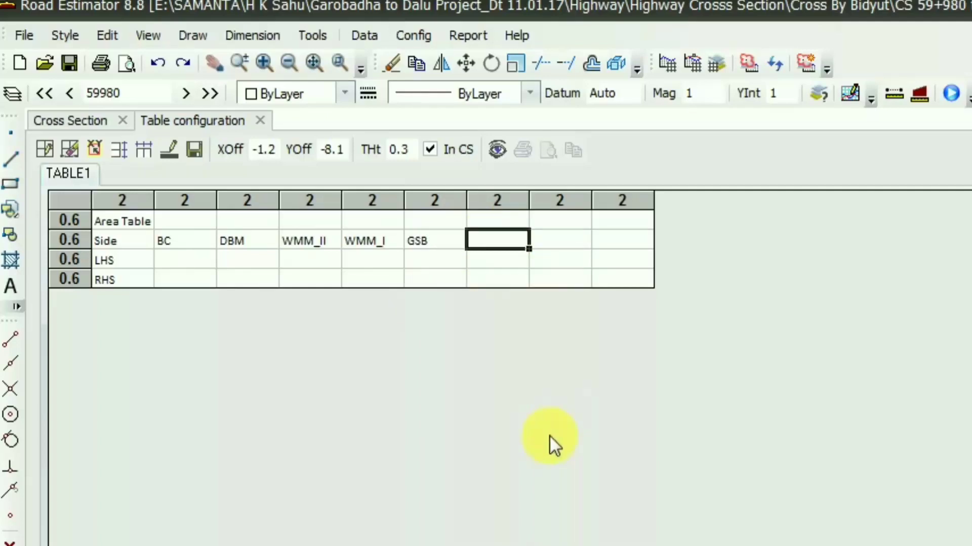
{"action": "type", "text": "SG"}
{"action": "left_click", "coordinate": [560, 244]}
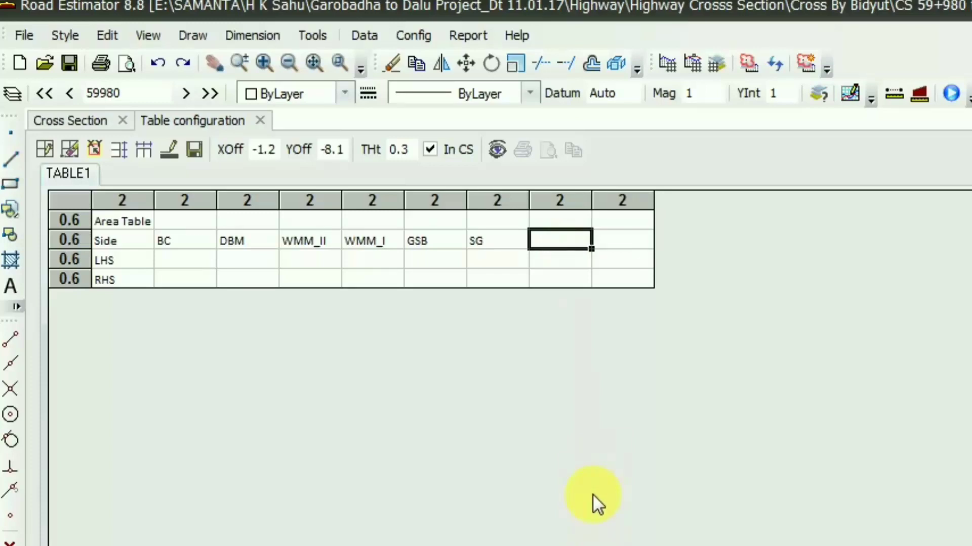
{"action": "type", "text": "Cut"}
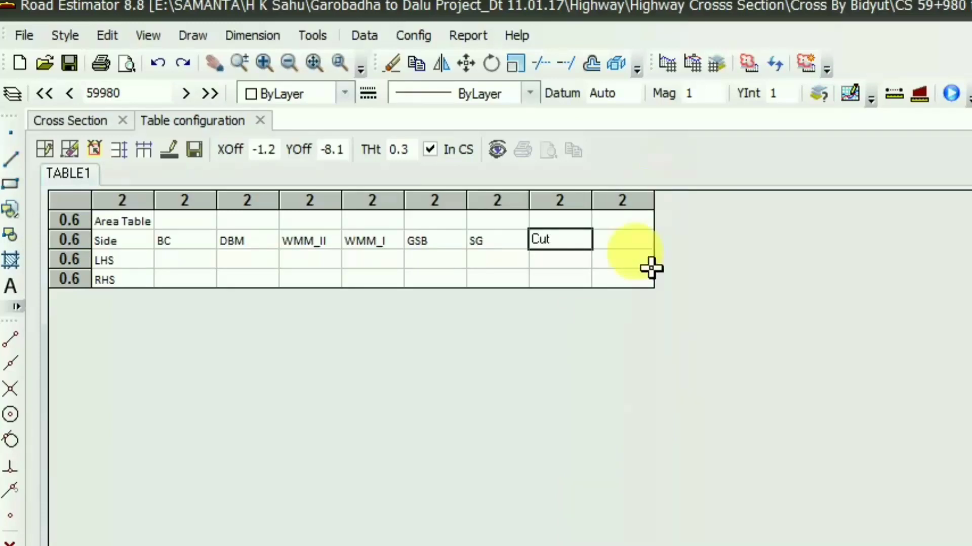
{"action": "left_click", "coordinate": [623, 241]}
{"action": "type", "text": "Fi"}
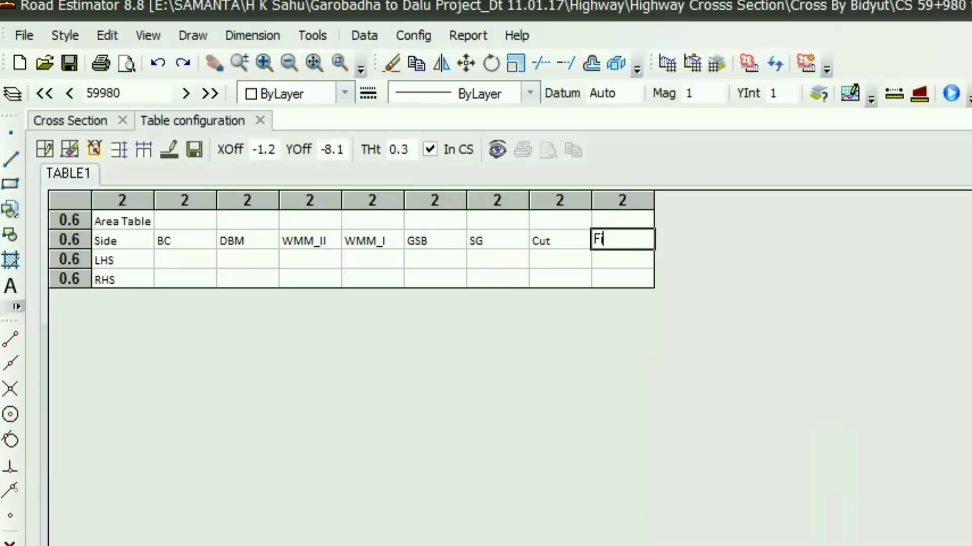
{"action": "type", "text": "ll"}
{"action": "left_click", "coordinate": [645, 283]}
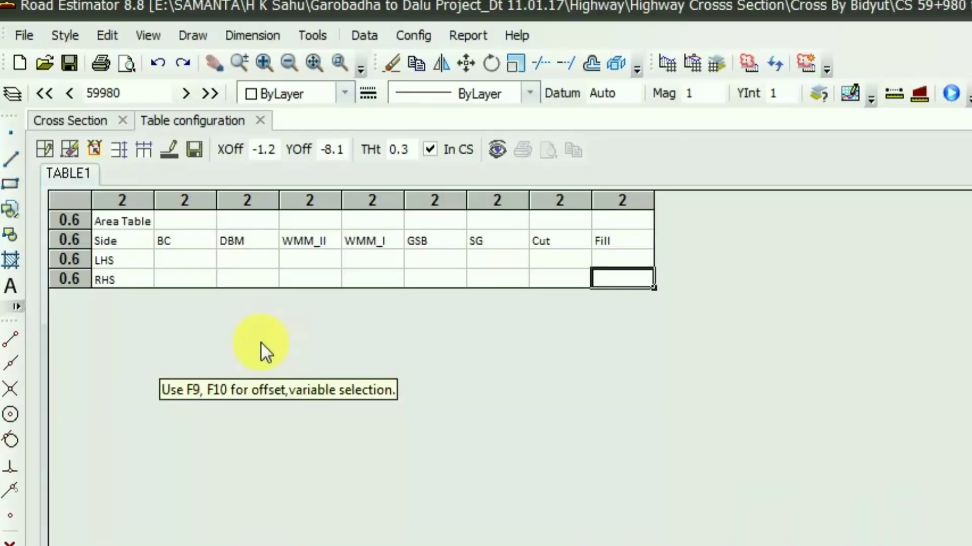
{"action": "left_click", "coordinate": [205, 260]}
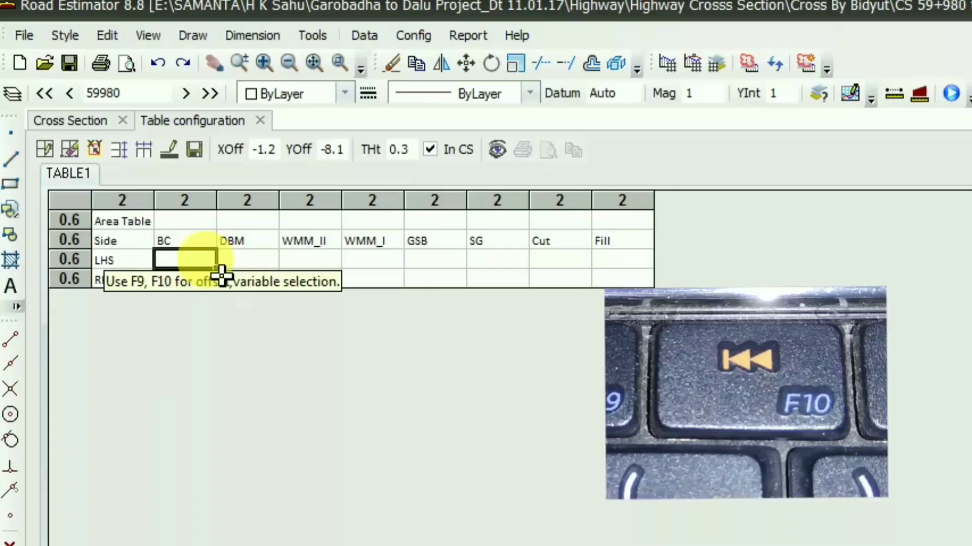
{"action": "key", "text": "F10"}
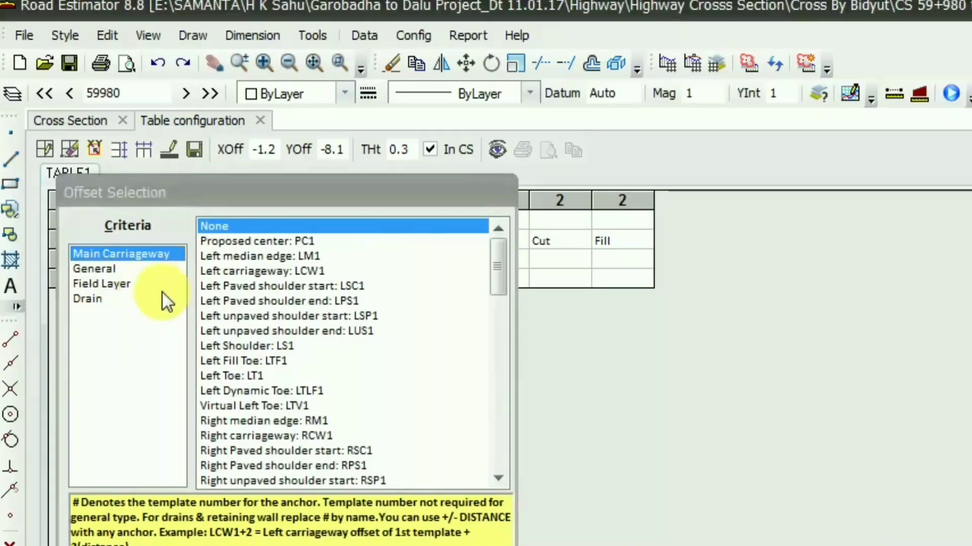
{"action": "key", "text": "Escape"}
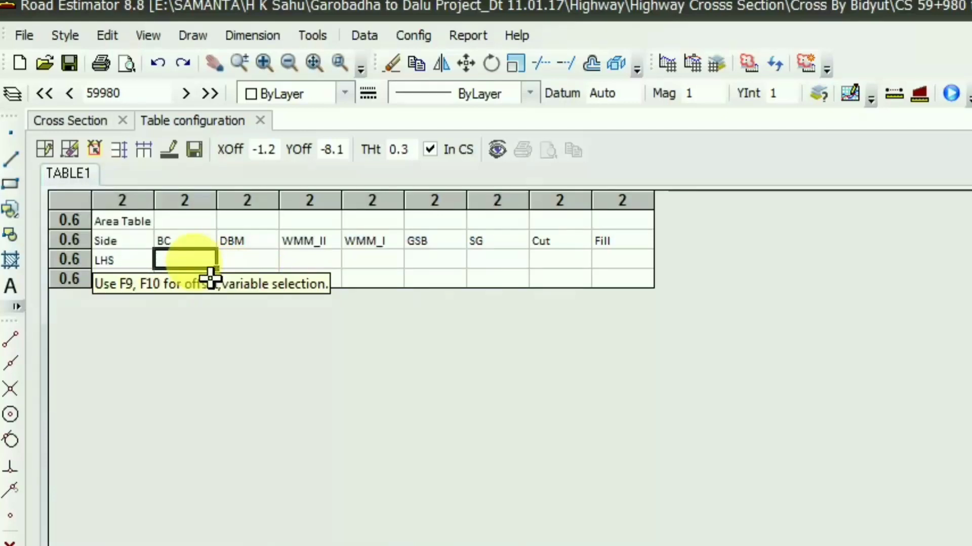
- Link the BC cells to design layer areas $1:1:BC (LHS) and $1:2:BC (RHS)
{"action": "key", "text": "F10"}
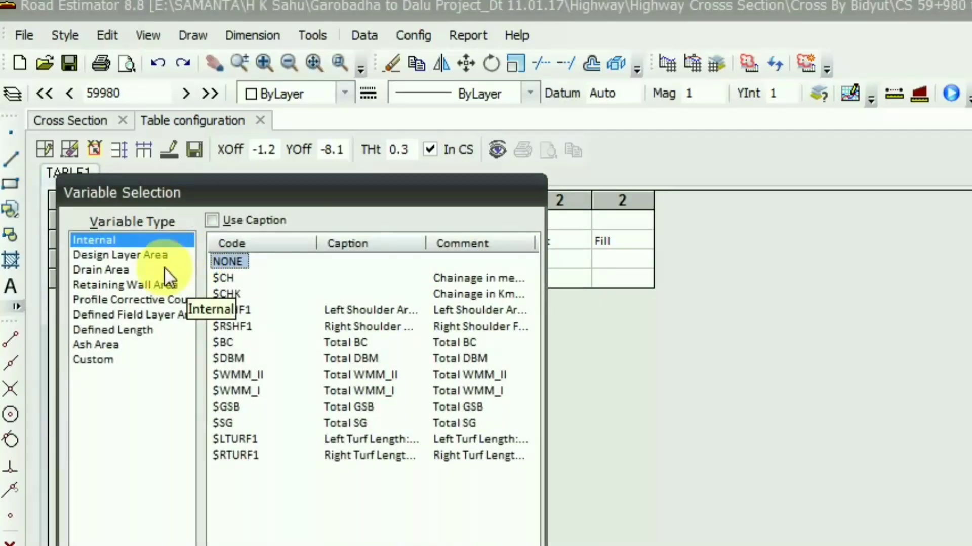
{"action": "left_click", "coordinate": [151, 257]}
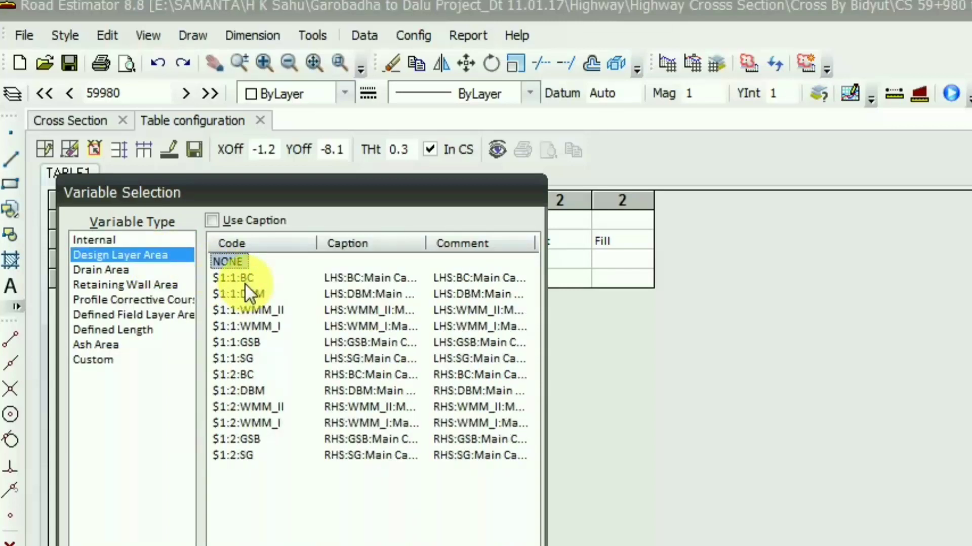
{"action": "left_click", "coordinate": [246, 279]}
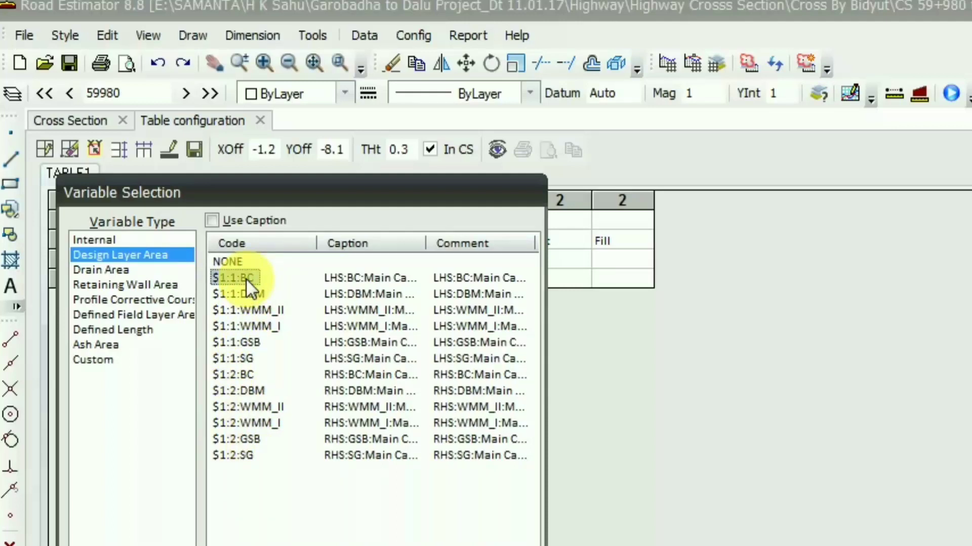
{"action": "double_click", "coordinate": [246, 278]}
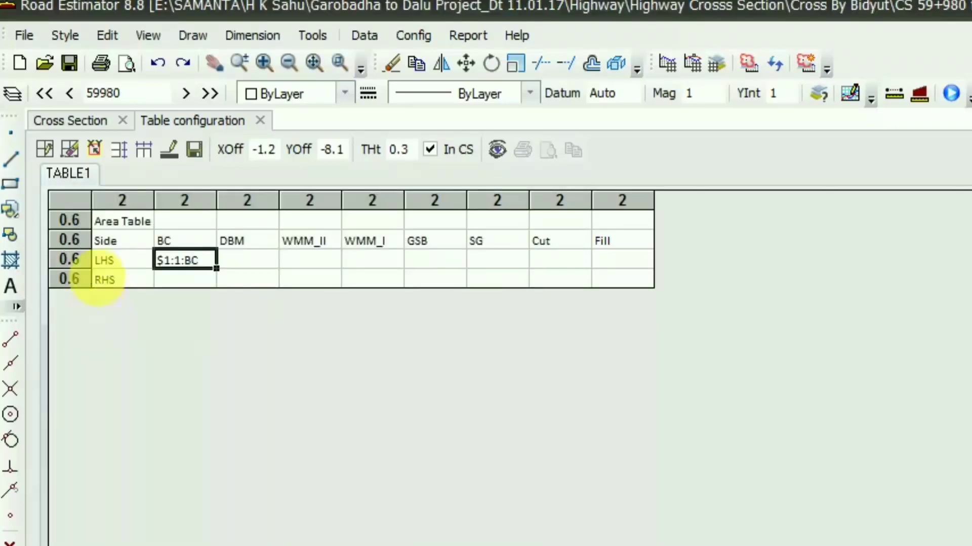
{"action": "left_click", "coordinate": [184, 279]}
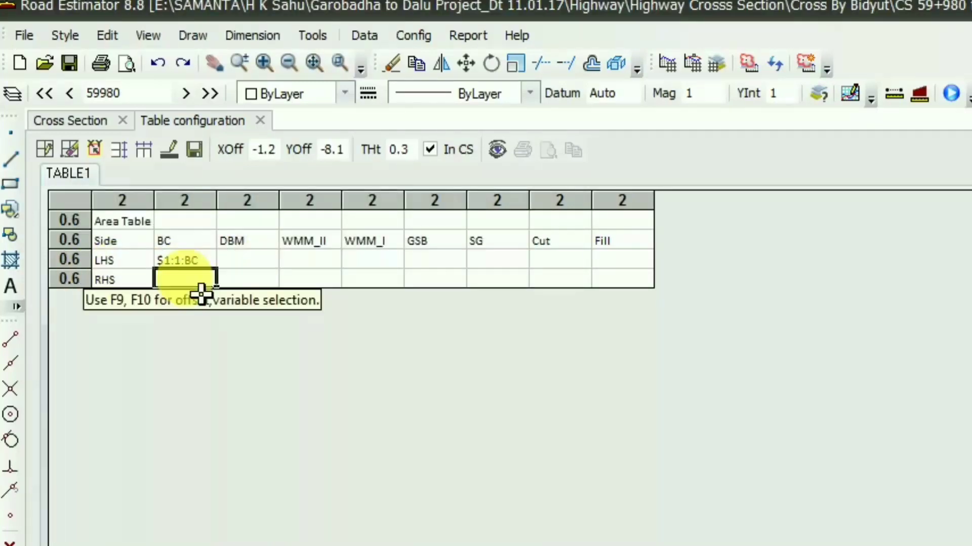
{"action": "double_click", "coordinate": [184, 278]}
{"action": "left_click", "coordinate": [111, 254]}
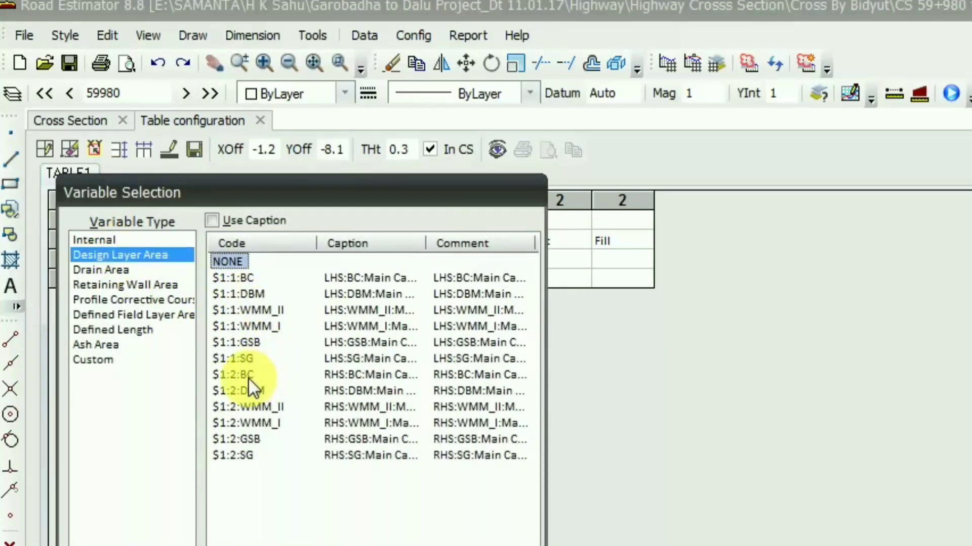
{"action": "left_click", "coordinate": [248, 375]}
{"action": "double_click", "coordinate": [245, 372]}
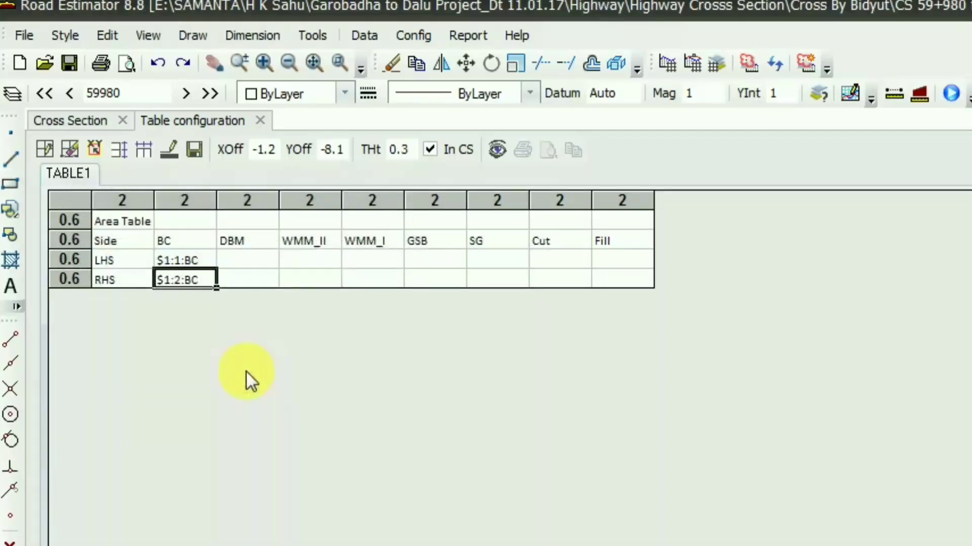
- Link the DBM cells to $1:1:DBM (LHS) and $1:2:DBM (RHS)
{"action": "double_click", "coordinate": [256, 262]}
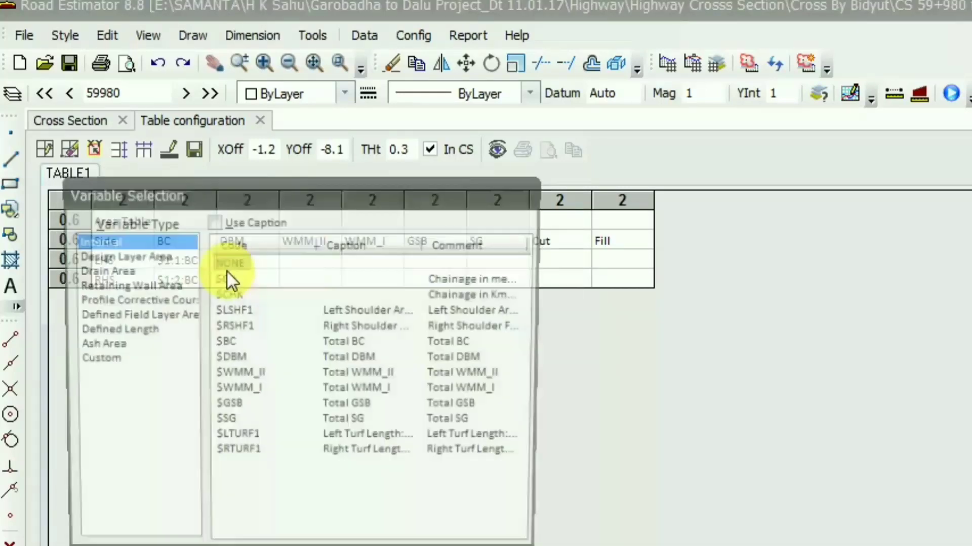
{"action": "left_click", "coordinate": [145, 258]}
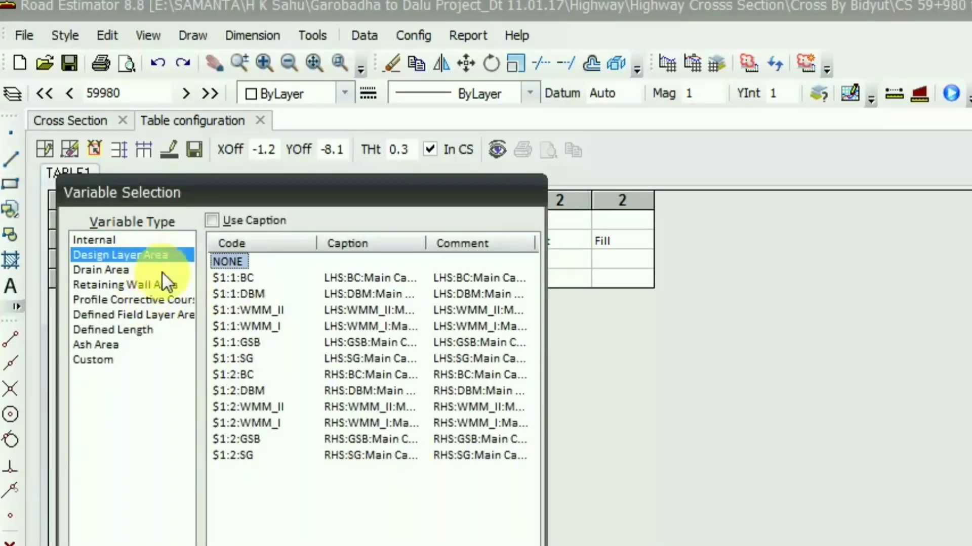
{"action": "left_click", "coordinate": [254, 293]}
{"action": "double_click", "coordinate": [254, 293]}
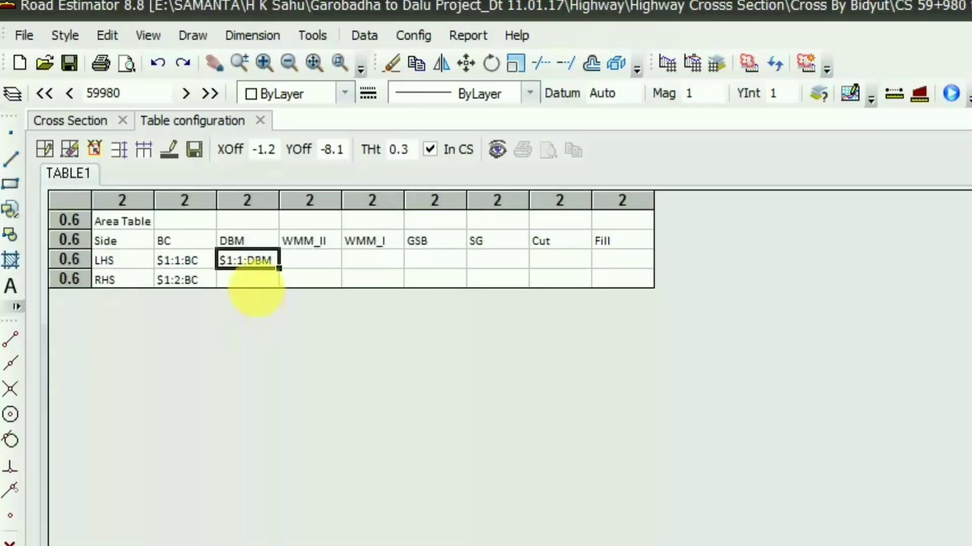
{"action": "double_click", "coordinate": [253, 280]}
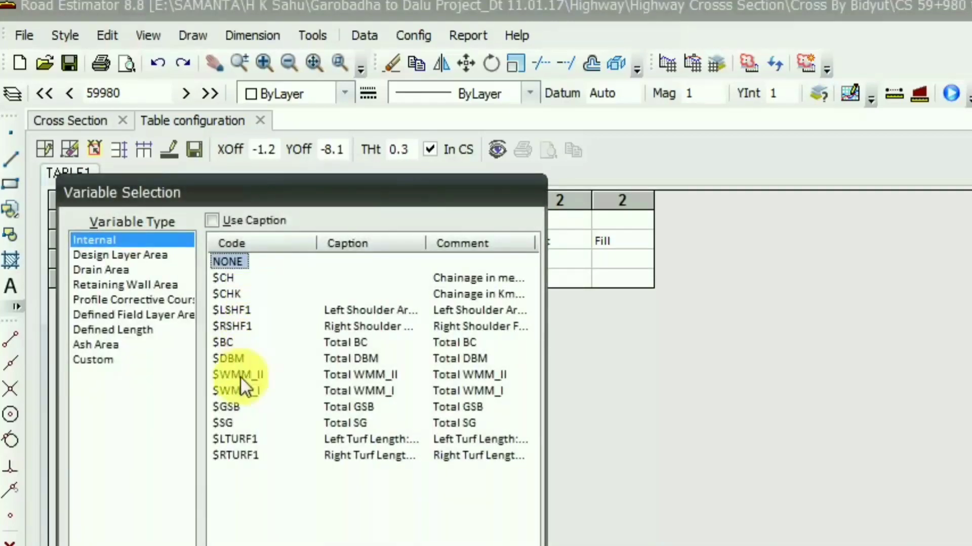
{"action": "left_click", "coordinate": [136, 255]}
{"action": "double_click", "coordinate": [260, 383]}
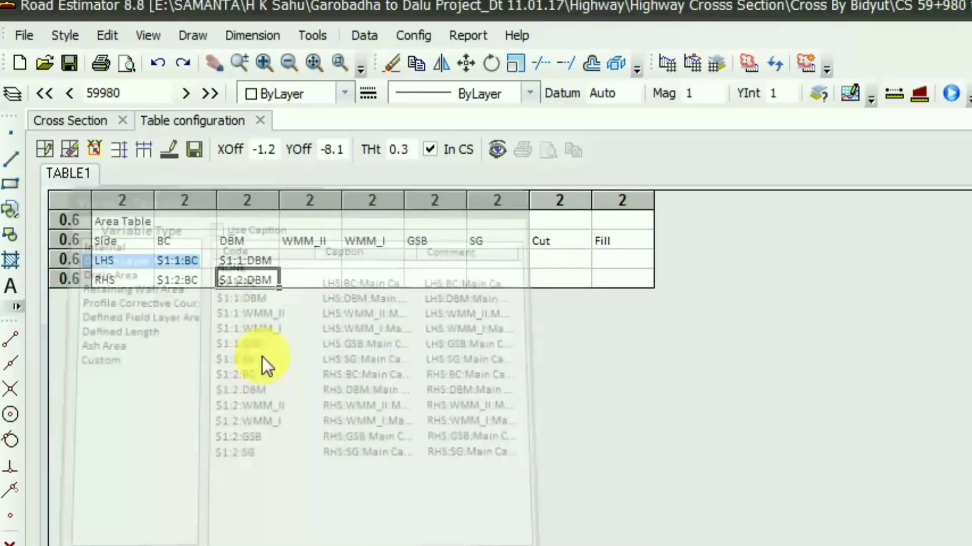
- Link the WMM_II cells to $1:1:WMM_II (LHS) and $1:2:WMM_II (RHS)
{"action": "double_click", "coordinate": [311, 257]}
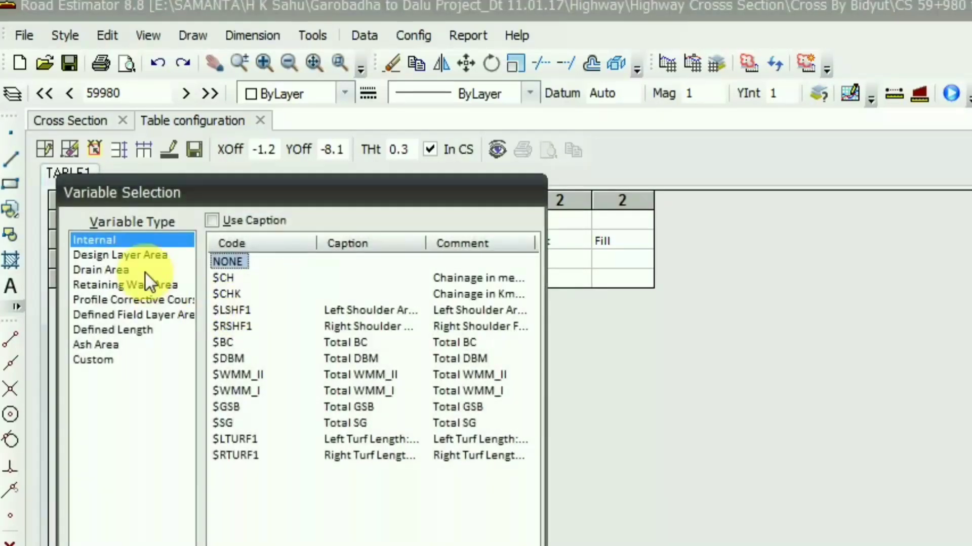
{"action": "left_click", "coordinate": [132, 256]}
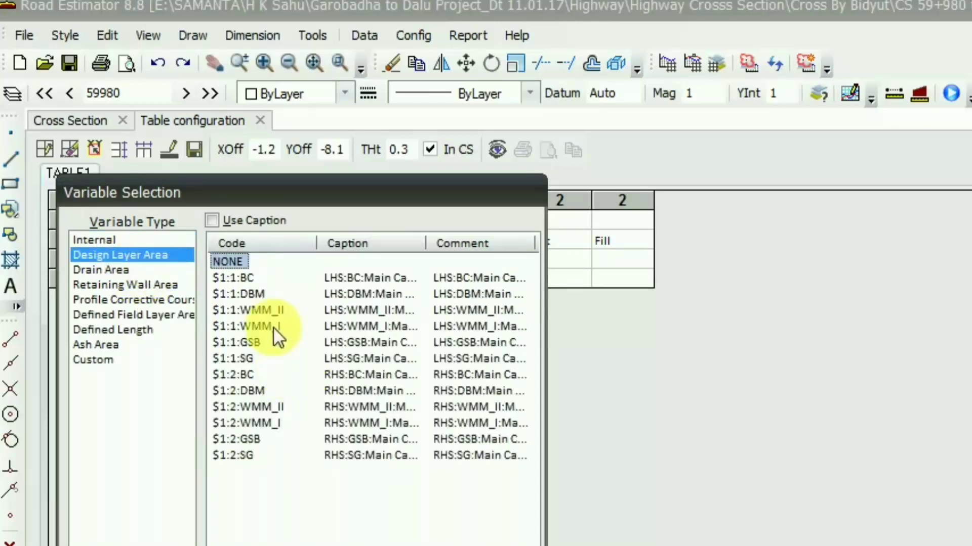
{"action": "double_click", "coordinate": [264, 311]}
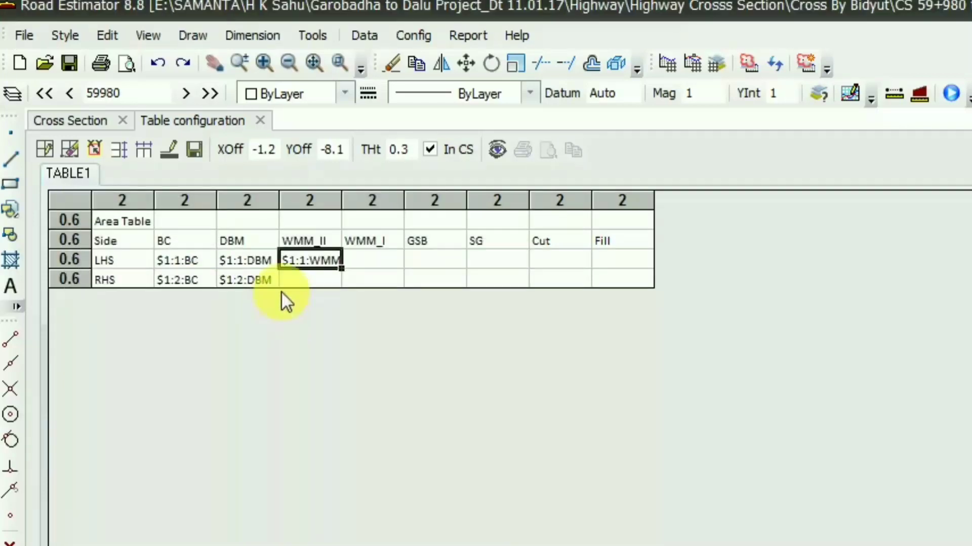
{"action": "double_click", "coordinate": [318, 282]}
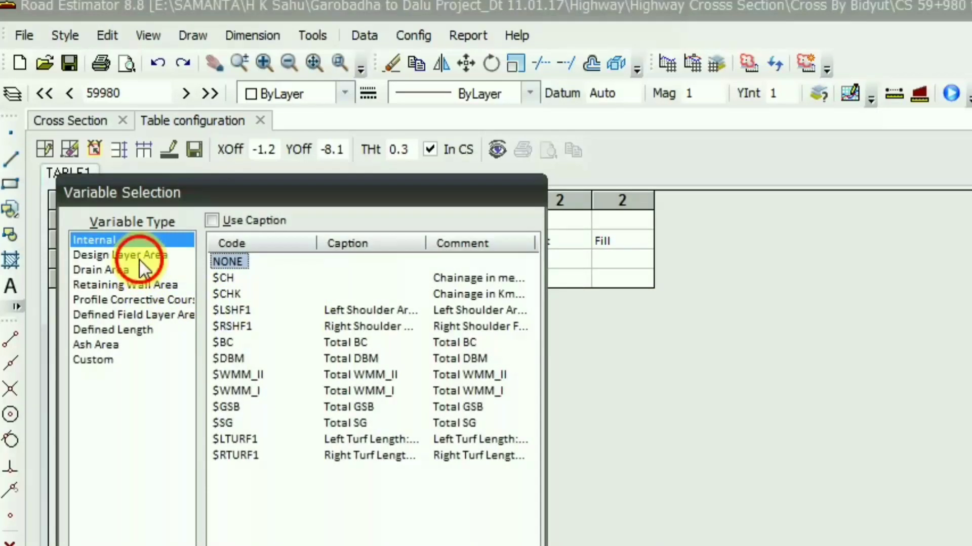
{"action": "left_click", "coordinate": [139, 260]}
{"action": "double_click", "coordinate": [271, 407]}
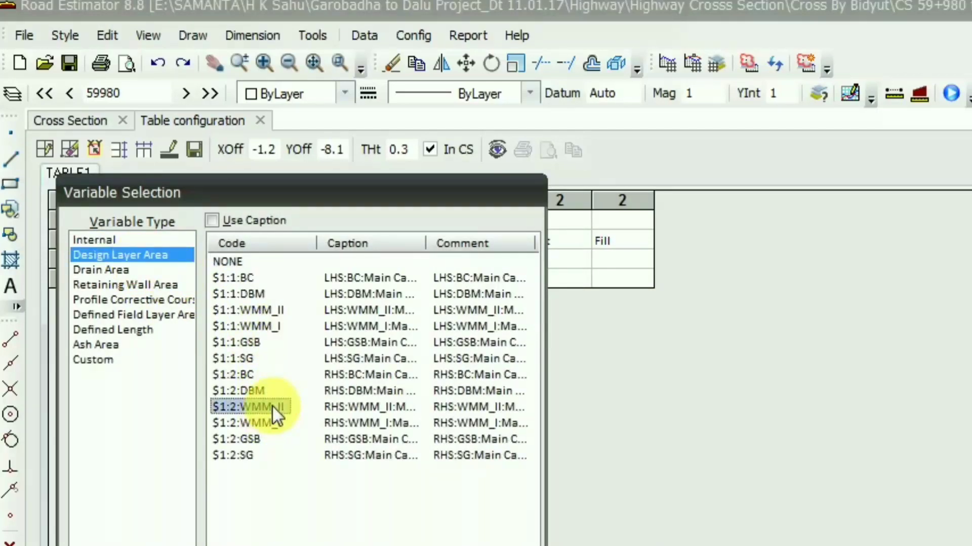
- Link the WMM_I cells to $1:1:WMM_I and $1:2:WMM_I, and LHS GSB to $1:1:GSB
{"action": "double_click", "coordinate": [379, 264]}
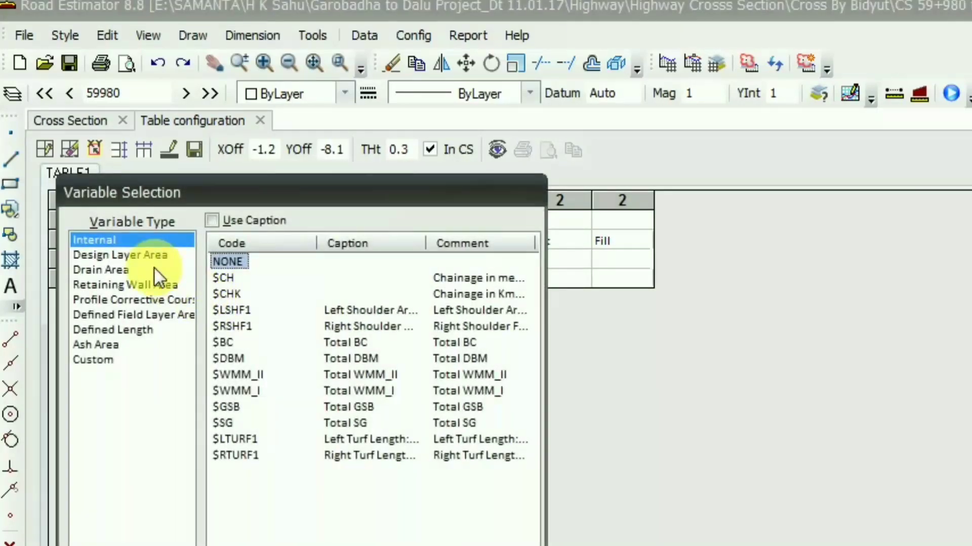
{"action": "left_click", "coordinate": [152, 257]}
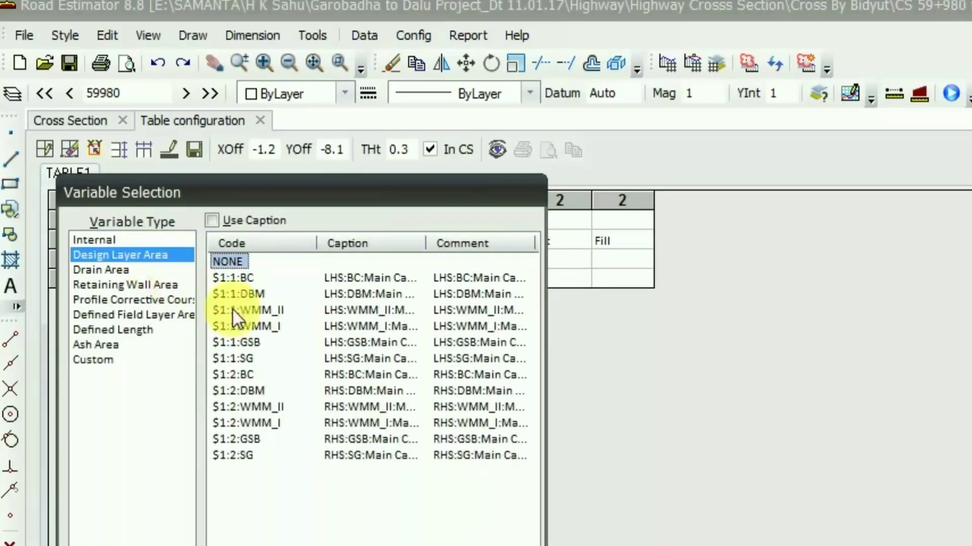
{"action": "double_click", "coordinate": [278, 330]}
{"action": "double_click", "coordinate": [375, 279]}
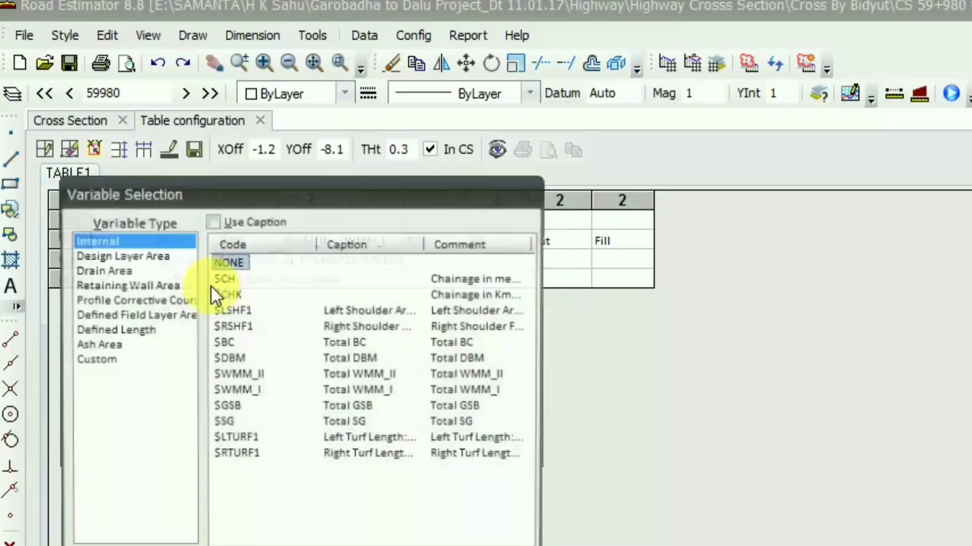
{"action": "left_click", "coordinate": [169, 257]}
{"action": "double_click", "coordinate": [269, 422]}
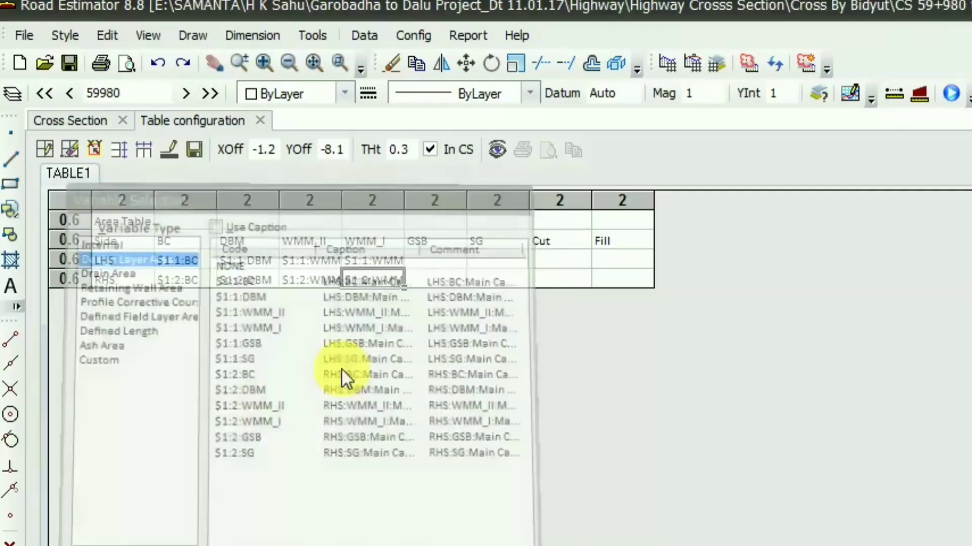
{"action": "double_click", "coordinate": [420, 264]}
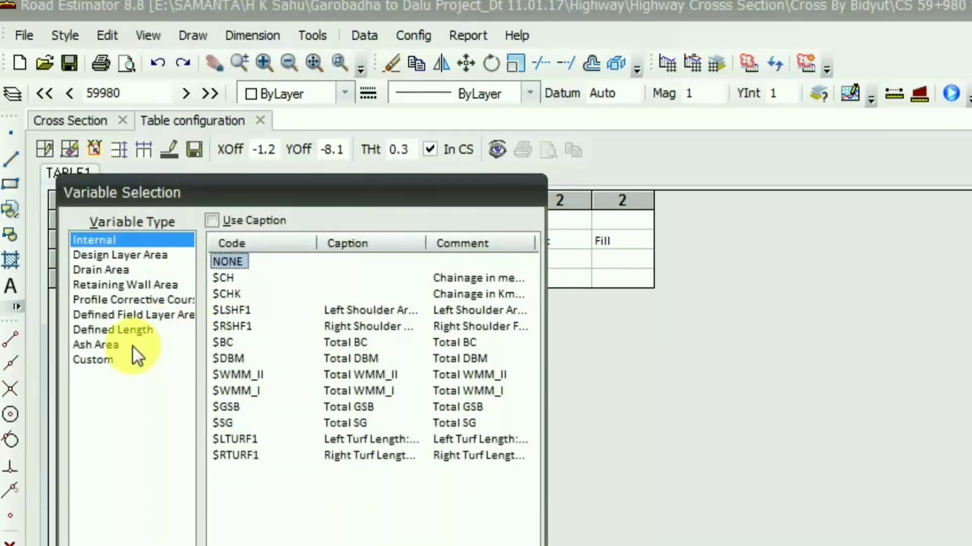
{"action": "left_click", "coordinate": [133, 255]}
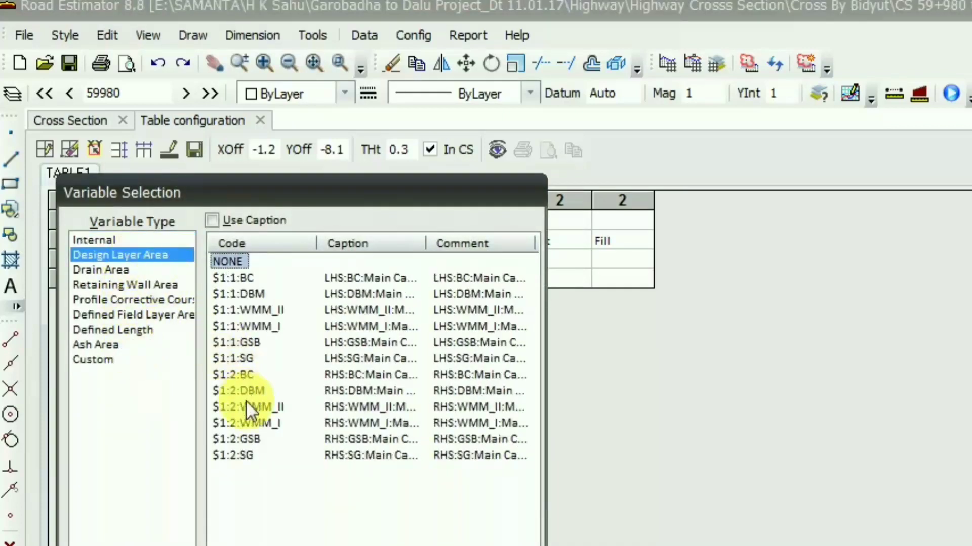
{"action": "double_click", "coordinate": [256, 342]}
{"action": "left_click", "coordinate": [425, 282]}
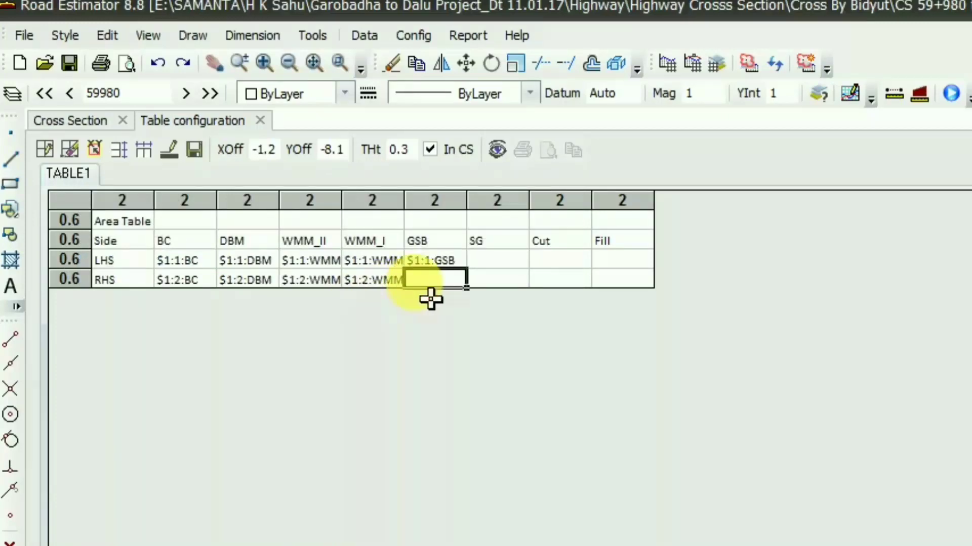
- Fill RHS GSB with total $GSB and link the SG cells to $1:1:SG and $1:2:SG
{"action": "double_click", "coordinate": [428, 282]}
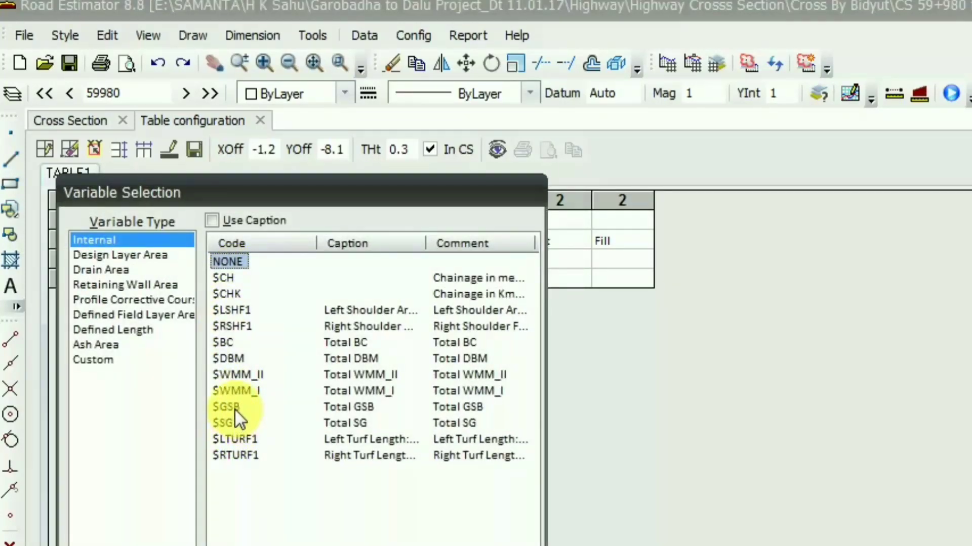
{"action": "double_click", "coordinate": [235, 408]}
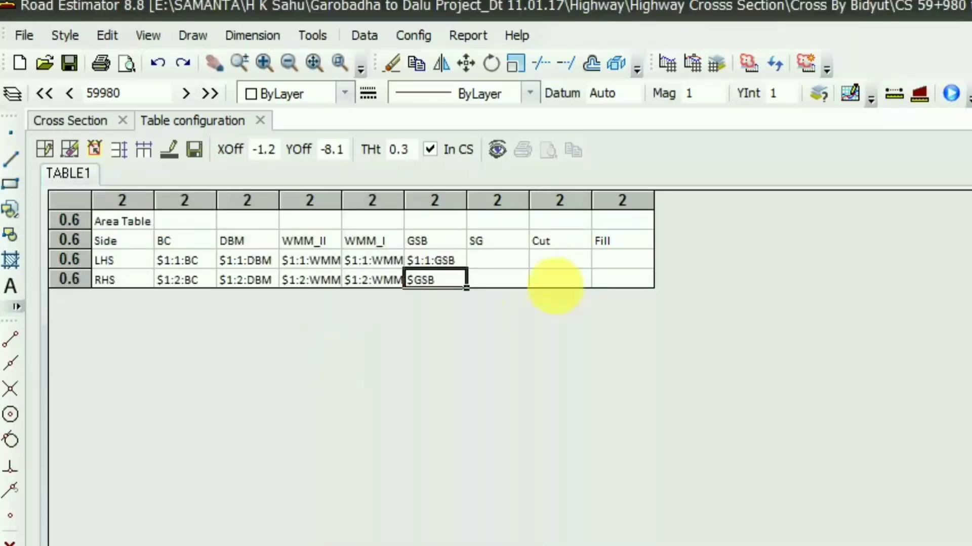
{"action": "double_click", "coordinate": [493, 282]}
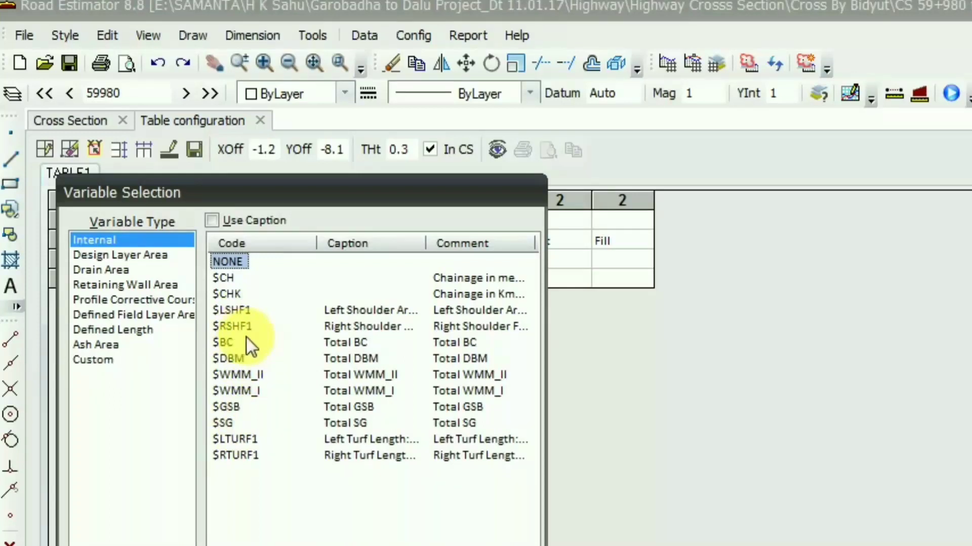
{"action": "left_click", "coordinate": [151, 258]}
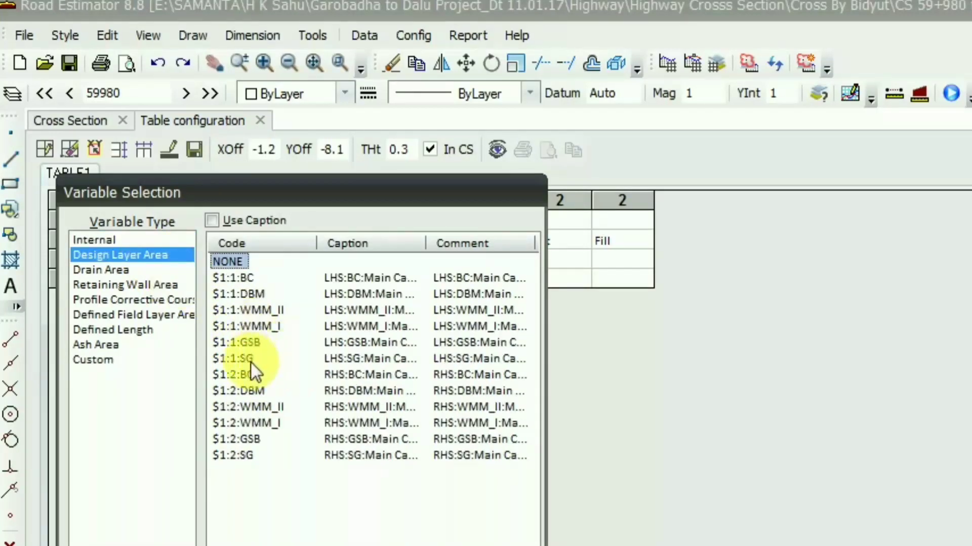
{"action": "double_click", "coordinate": [252, 360]}
{"action": "left_click", "coordinate": [494, 279]}
{"action": "double_click", "coordinate": [485, 291]}
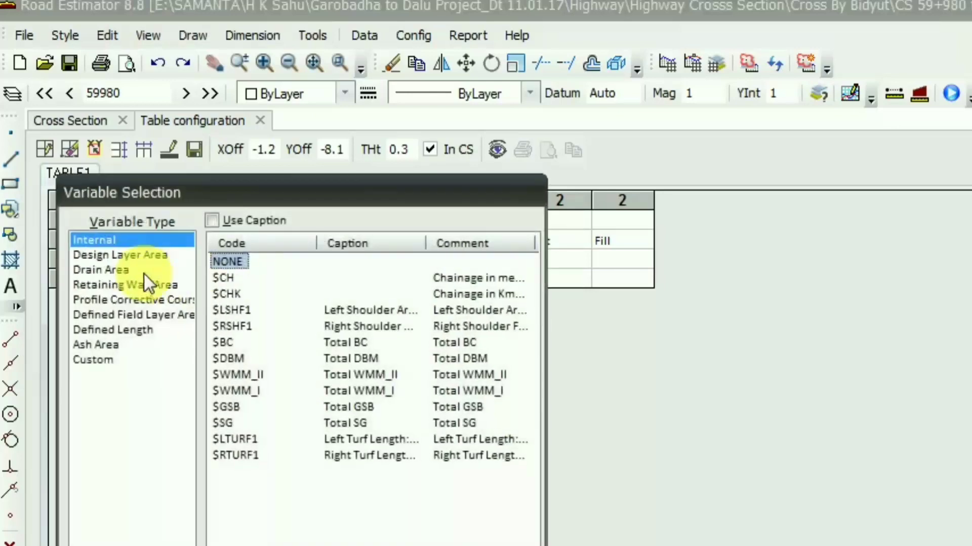
{"action": "left_click", "coordinate": [147, 256]}
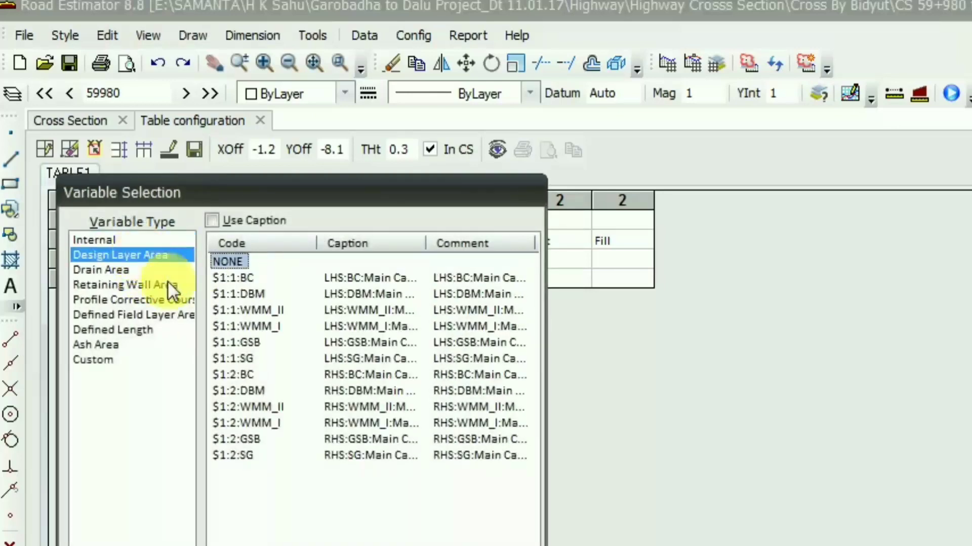
{"action": "double_click", "coordinate": [246, 458]}
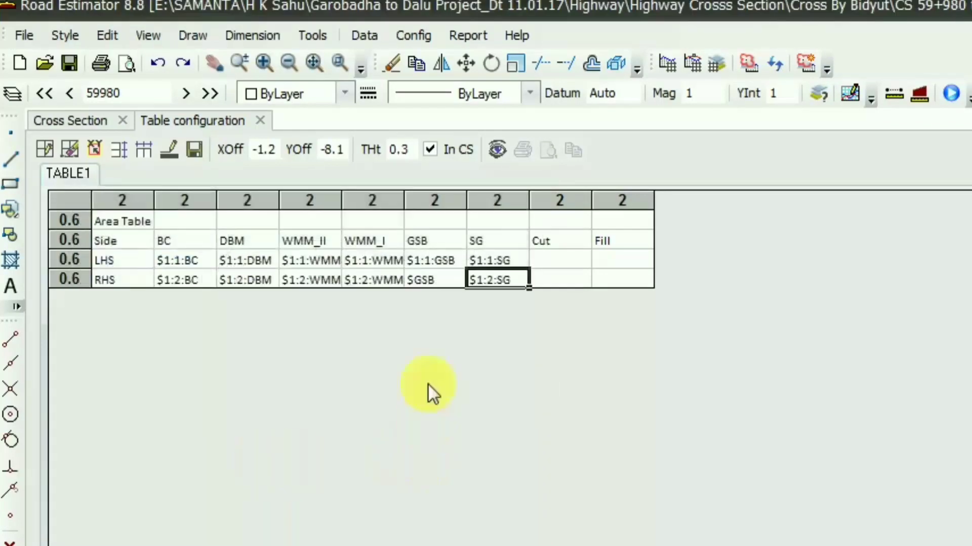
- Replace the RHS GSB entry $GSB with $1:2:GSB
{"action": "key", "text": "Left"}
{"action": "left_click", "coordinate": [446, 286]}
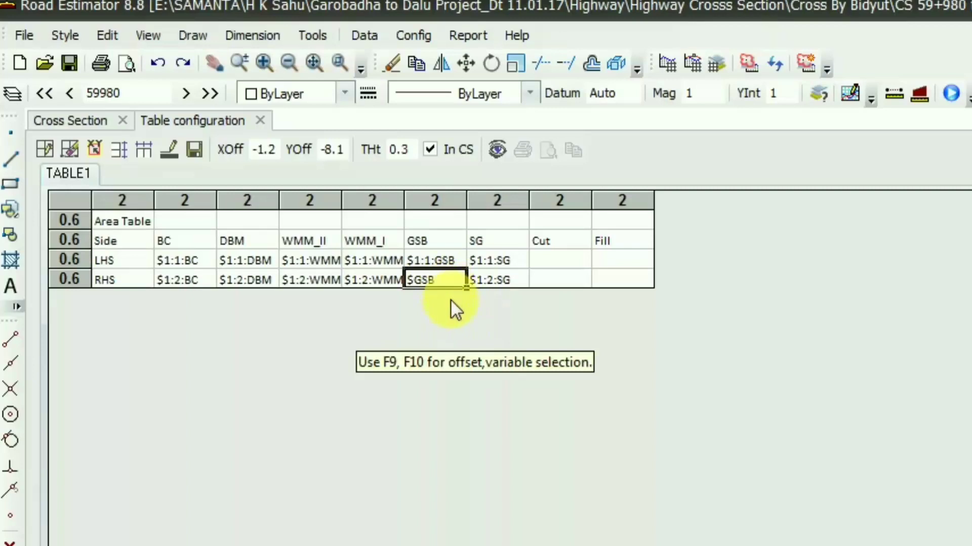
{"action": "key", "text": "F10"}
{"action": "left_click", "coordinate": [143, 255]}
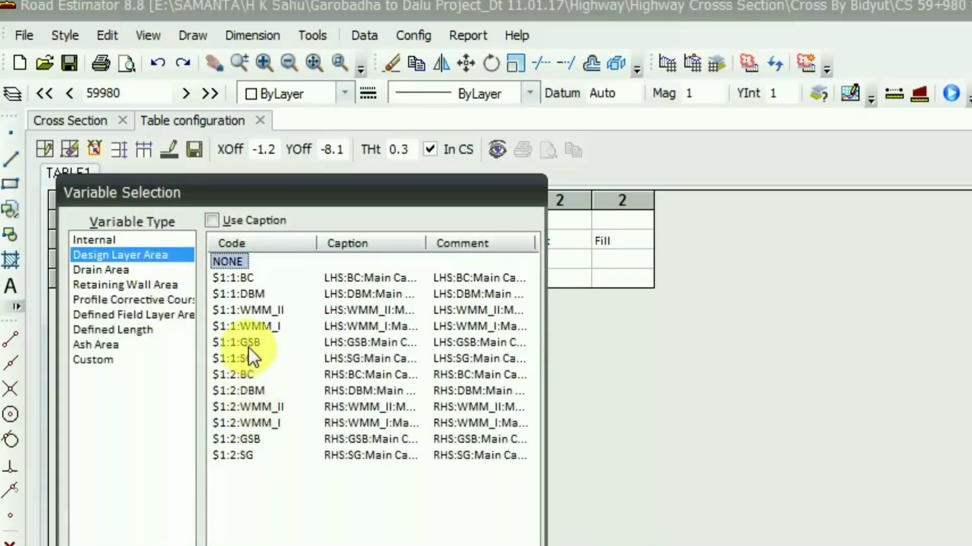
{"action": "double_click", "coordinate": [251, 439]}
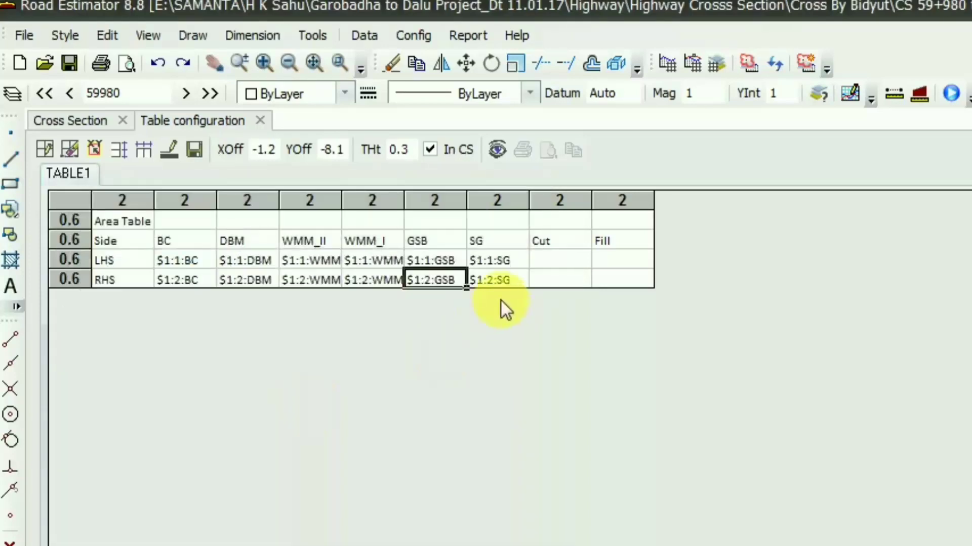
{"action": "left_click", "coordinate": [562, 262]}
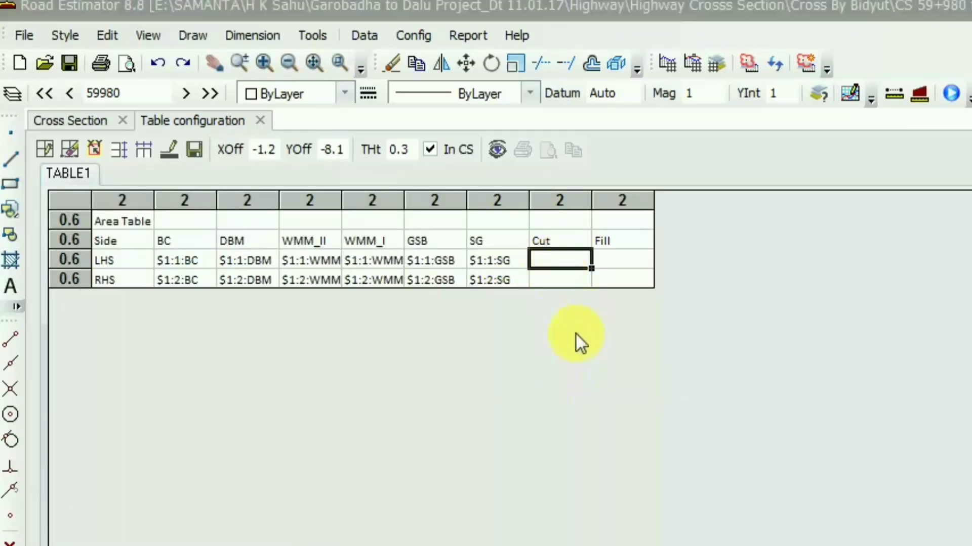
- Link the Cut cells to defined field areas $L_EMB_CUT (LHS) and $R_EMB_CUT (RHS)
{"action": "key", "text": "F10"}
{"action": "left_click", "coordinate": [129, 258]}
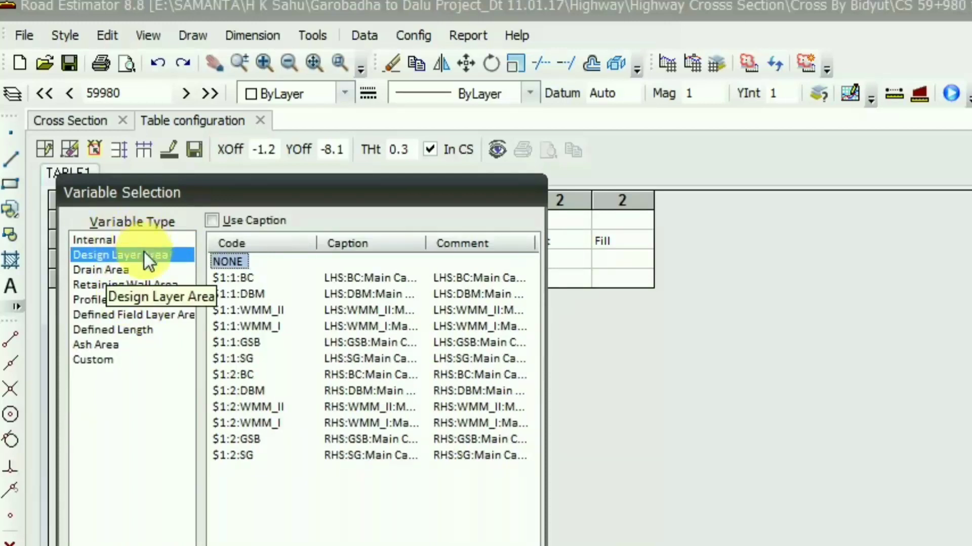
{"action": "left_click", "coordinate": [134, 316]}
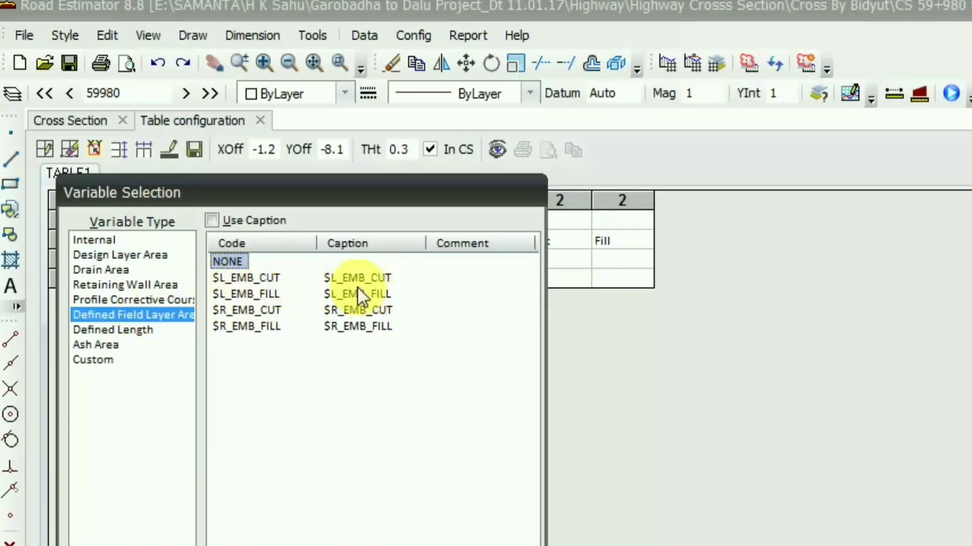
{"action": "double_click", "coordinate": [278, 281]}
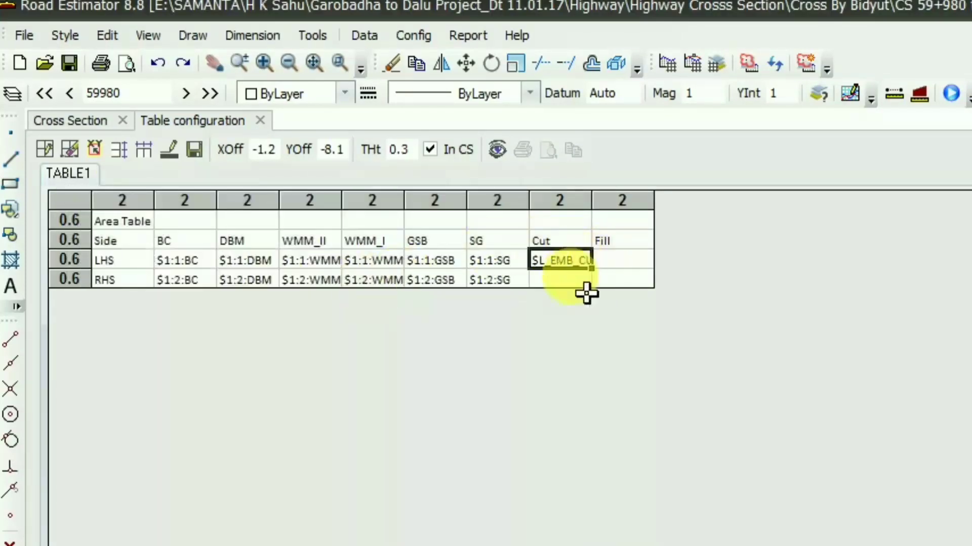
{"action": "left_click", "coordinate": [563, 284]}
{"action": "double_click", "coordinate": [562, 284]}
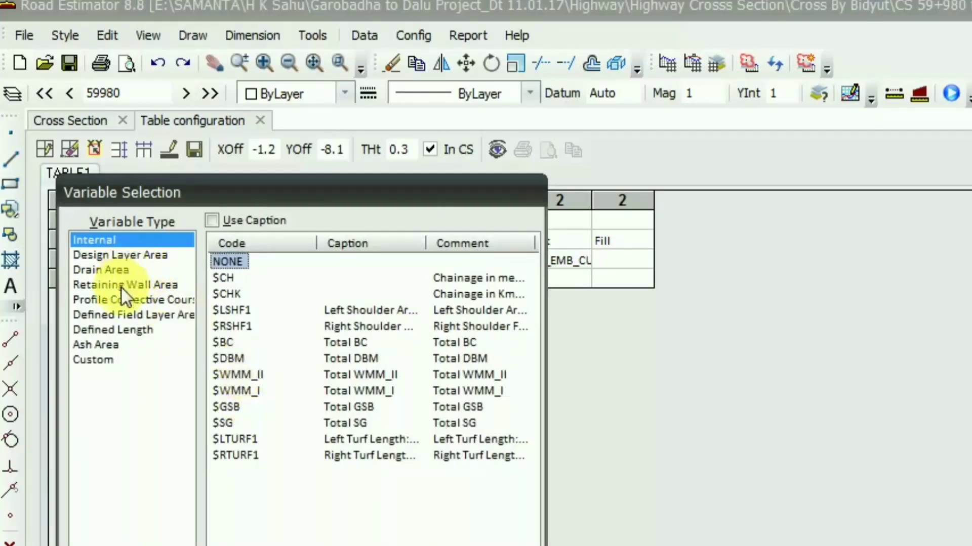
{"action": "left_click", "coordinate": [122, 316]}
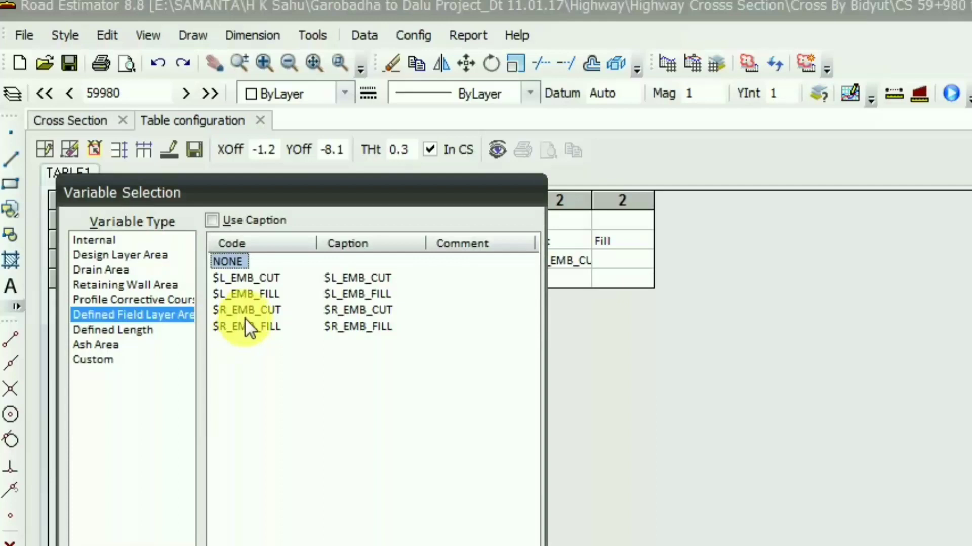
{"action": "double_click", "coordinate": [266, 308]}
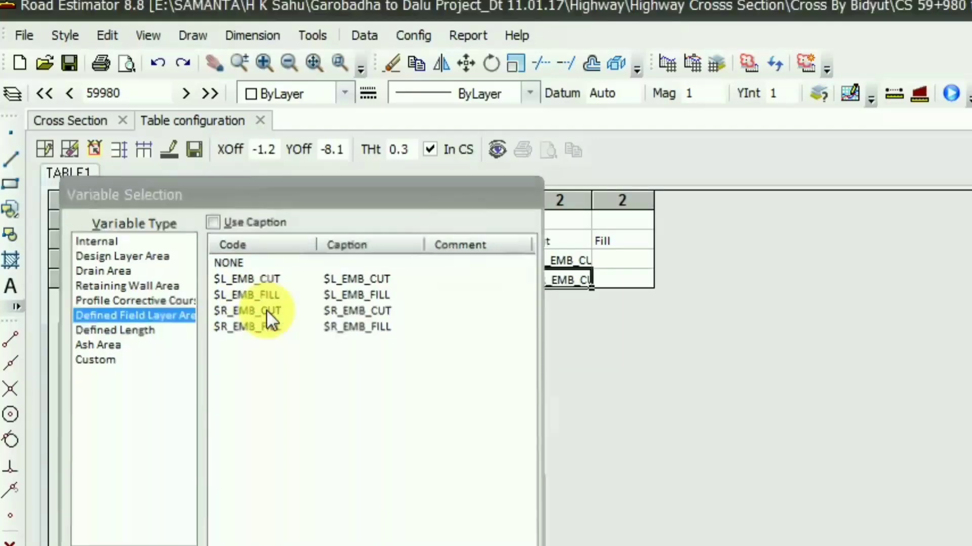
- Link the Fill cells to $L_EMB_FILL (LHS) and $R_EMB_FILL (RHS)
{"action": "left_click", "coordinate": [625, 260]}
{"action": "double_click", "coordinate": [636, 282]}
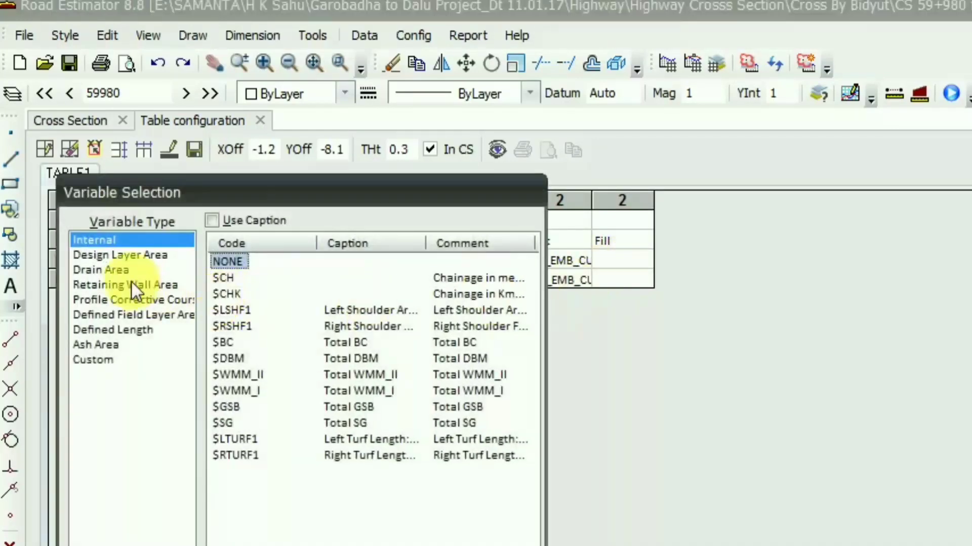
{"action": "left_click", "coordinate": [143, 312]}
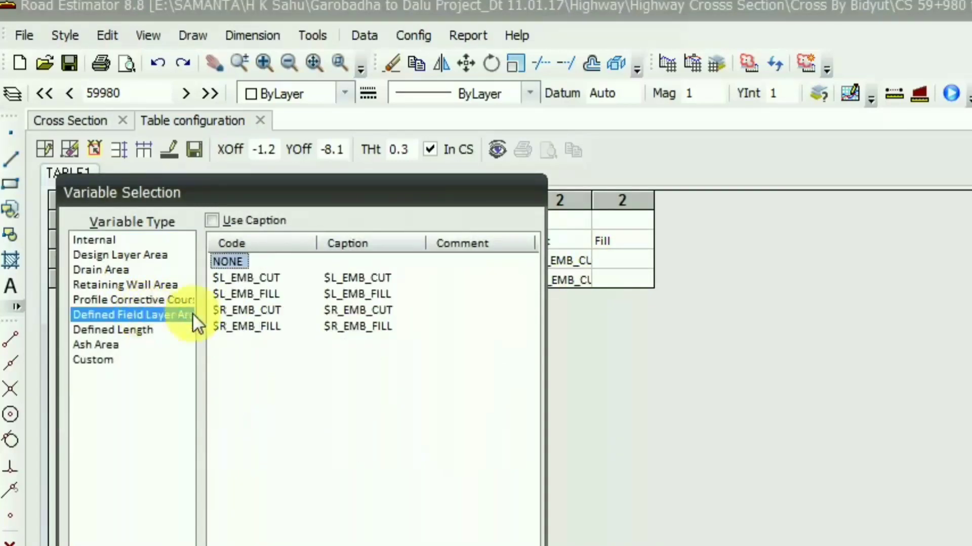
{"action": "double_click", "coordinate": [260, 297]}
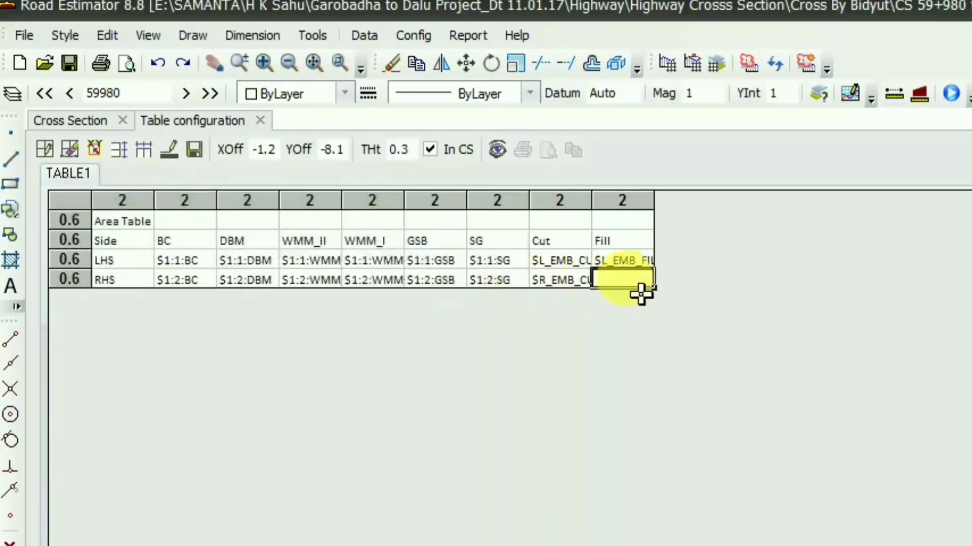
{"action": "double_click", "coordinate": [632, 281]}
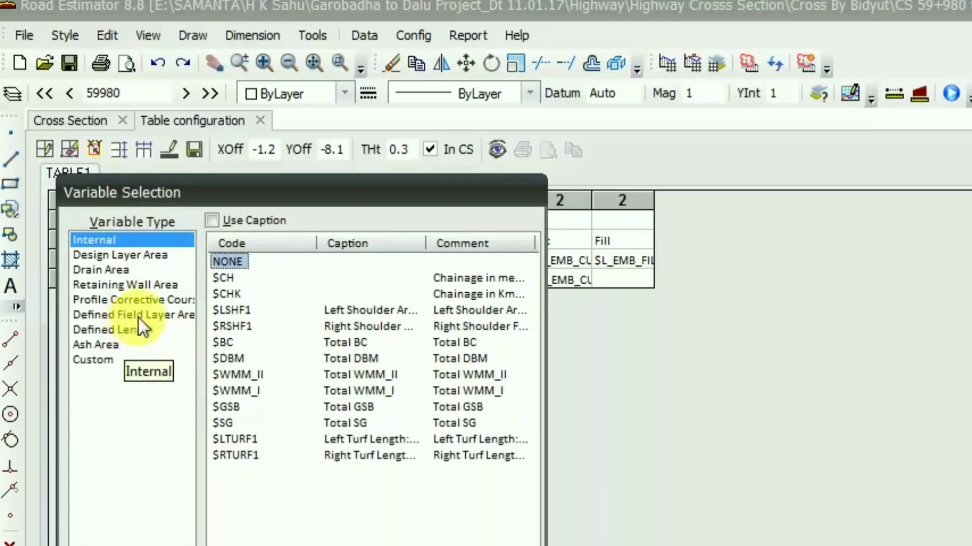
{"action": "left_click", "coordinate": [142, 316]}
{"action": "double_click", "coordinate": [262, 328]}
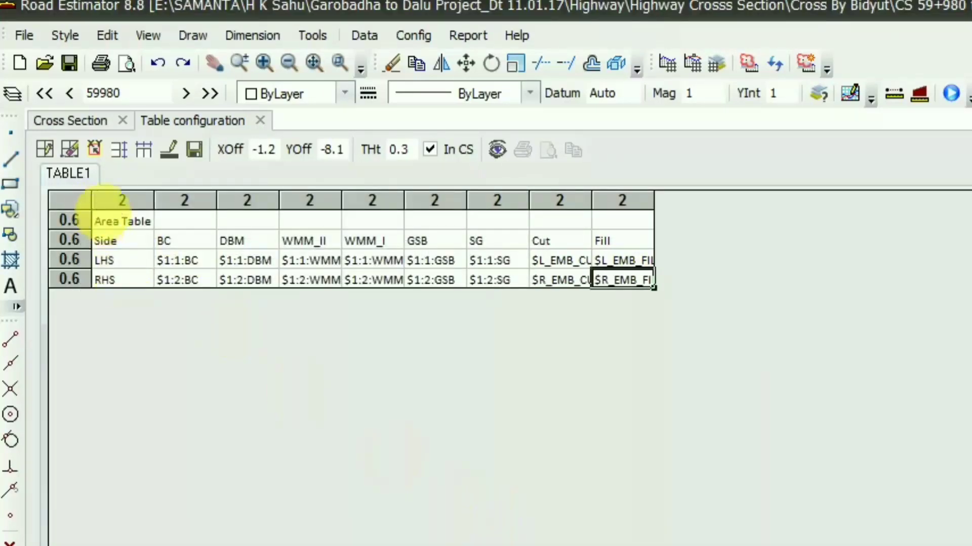
- Add horizontal lines to the Area Table title, Side header, LHS and RHS rows
{"action": "left_click_drag", "start_coordinate": [122, 222], "coordinate": [653, 239]}
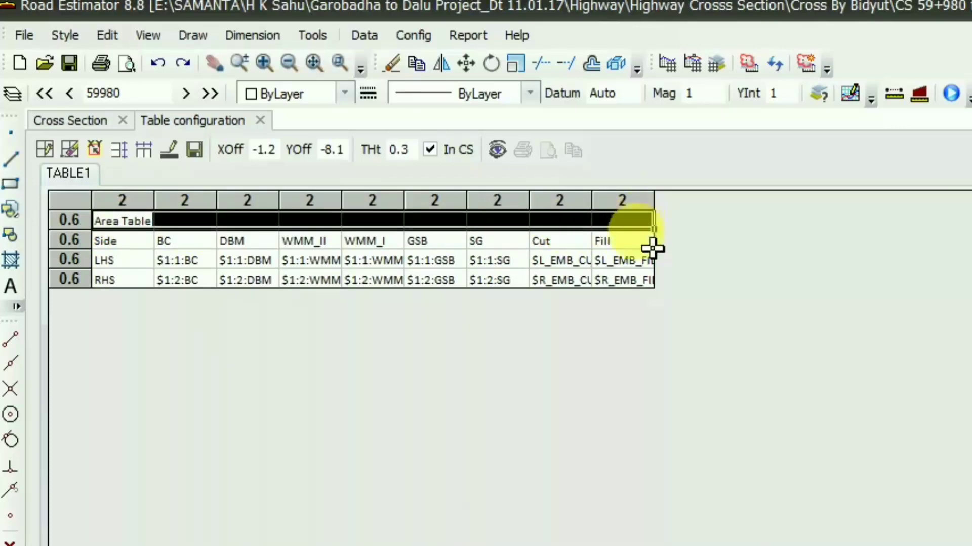
{"action": "left_click", "coordinate": [185, 155]}
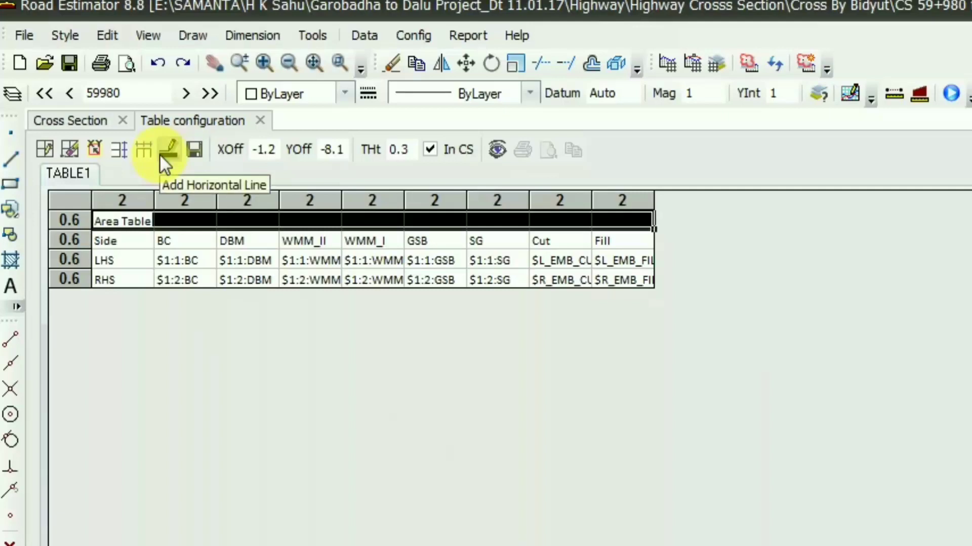
{"action": "left_click", "coordinate": [160, 155]}
{"action": "left_click_drag", "start_coordinate": [139, 258], "coordinate": [657, 260]}
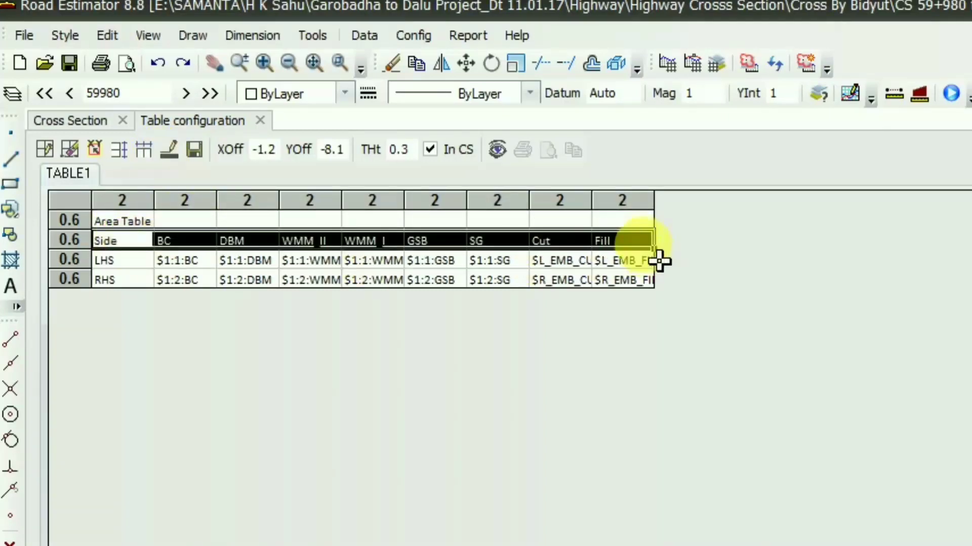
{"action": "left_click", "coordinate": [169, 147]}
{"action": "left_click", "coordinate": [146, 260]}
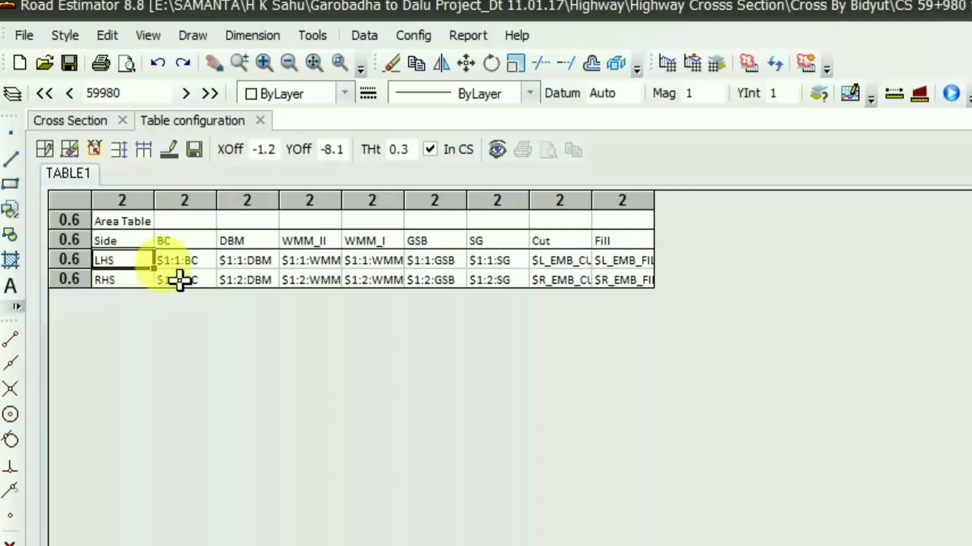
{"action": "left_click_drag", "start_coordinate": [162, 260], "coordinate": [652, 260]}
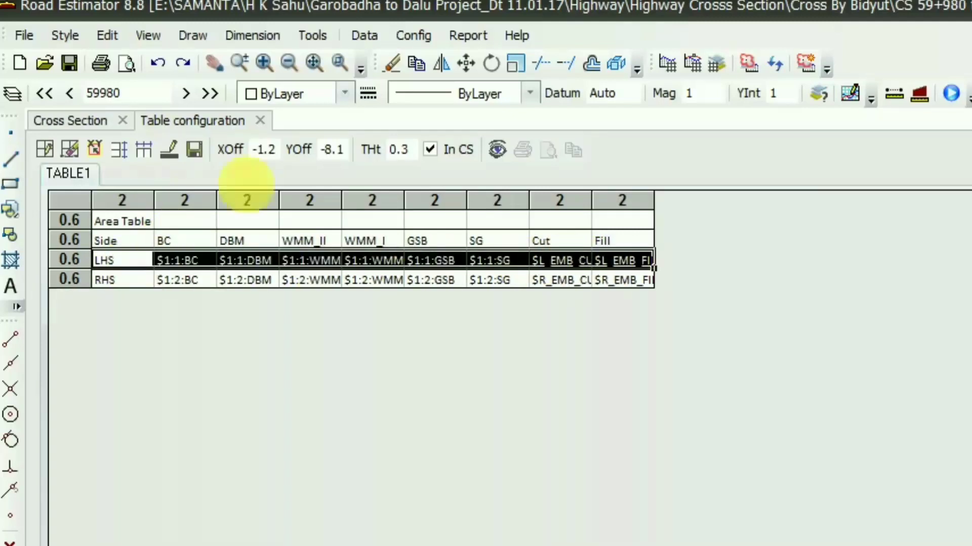
{"action": "left_click", "coordinate": [171, 147]}
{"action": "left_click_drag", "start_coordinate": [162, 280], "coordinate": [547, 279]}
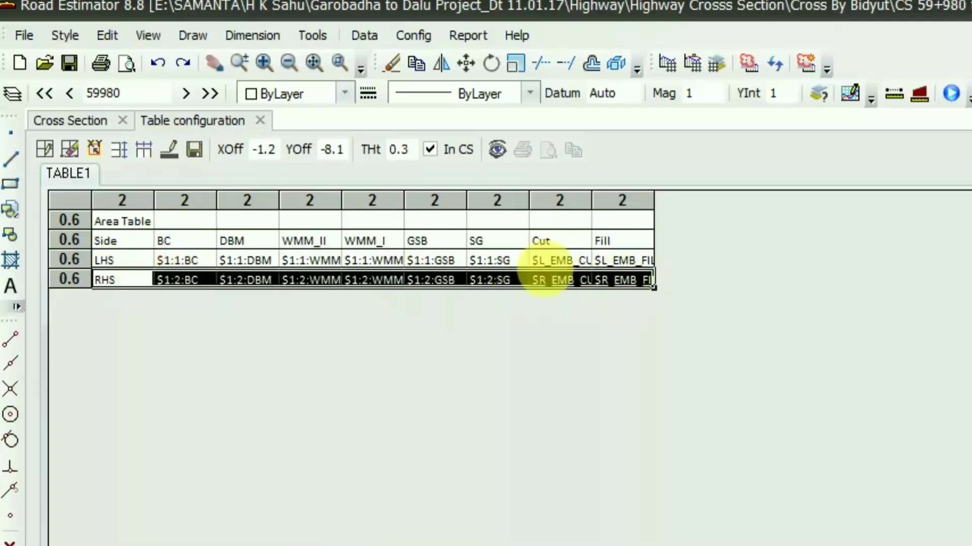
{"action": "left_click", "coordinate": [172, 150]}
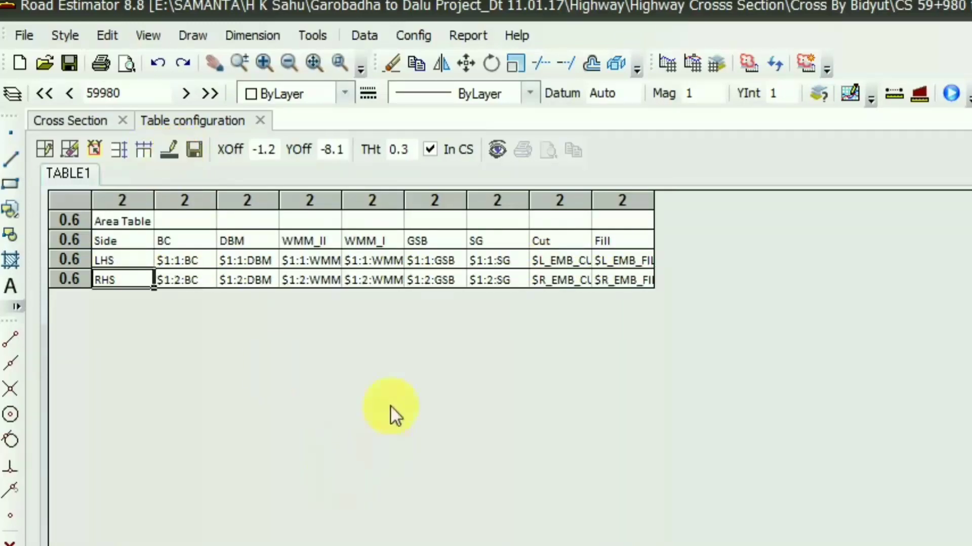
{"action": "left_click", "coordinate": [431, 260]}
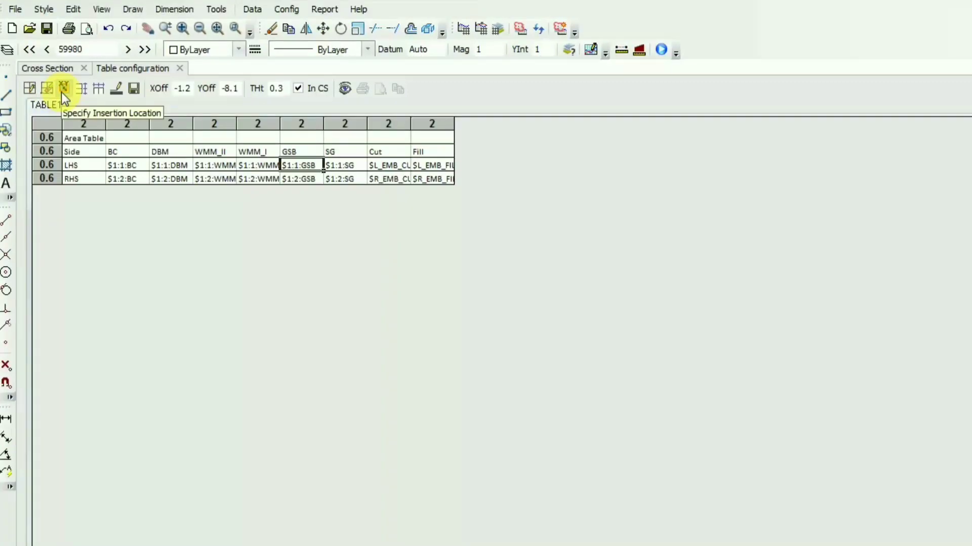
- Place the table's insertion point at the data band's lower-left corner (X 0.11, Y -8.03)
{"action": "left_click", "coordinate": [62, 87]}
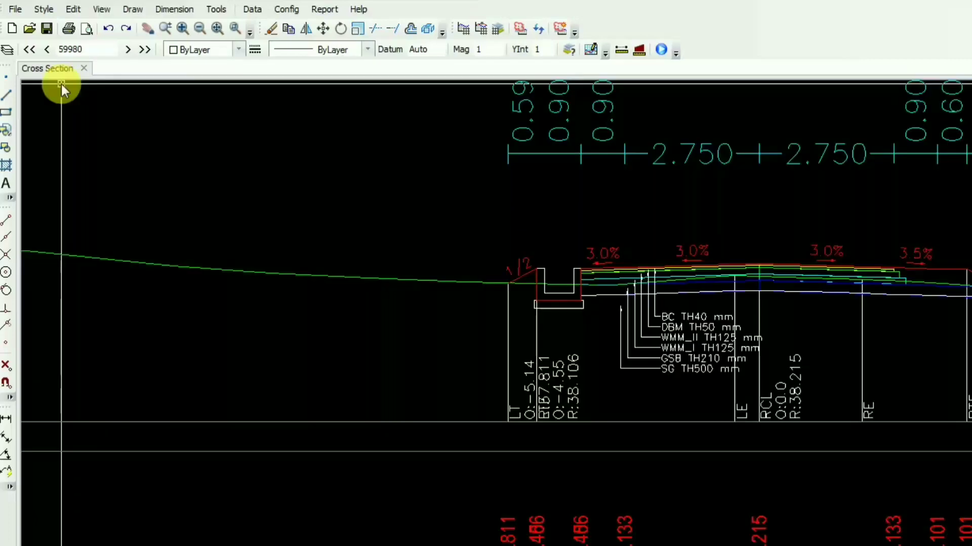
{"action": "left_click", "coordinate": [591, 466]}
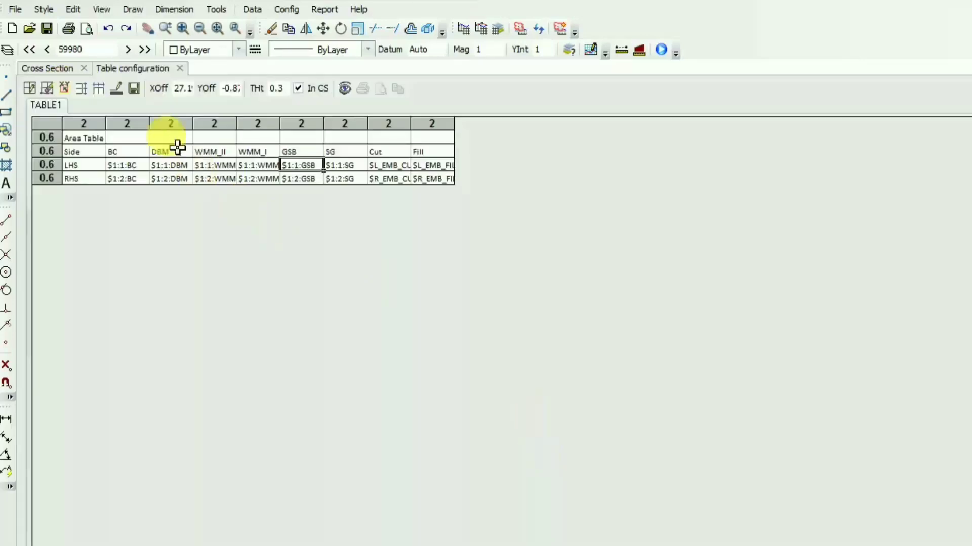
{"action": "left_click", "coordinate": [70, 88]}
{"action": "scroll", "coordinate": [599, 464], "scroll_direction": "down", "scroll_amount": 5}
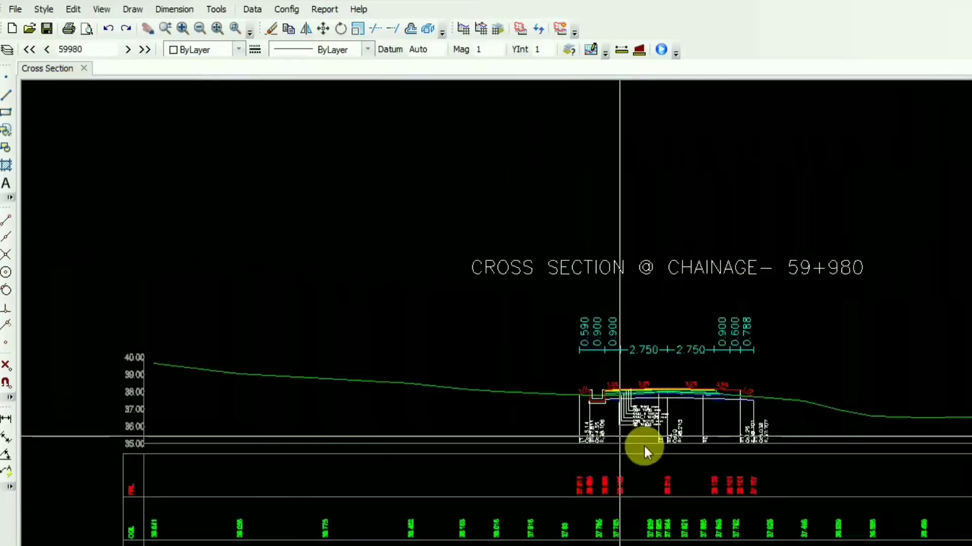
{"action": "scroll", "coordinate": [506, 451], "scroll_direction": "down", "scroll_amount": 2}
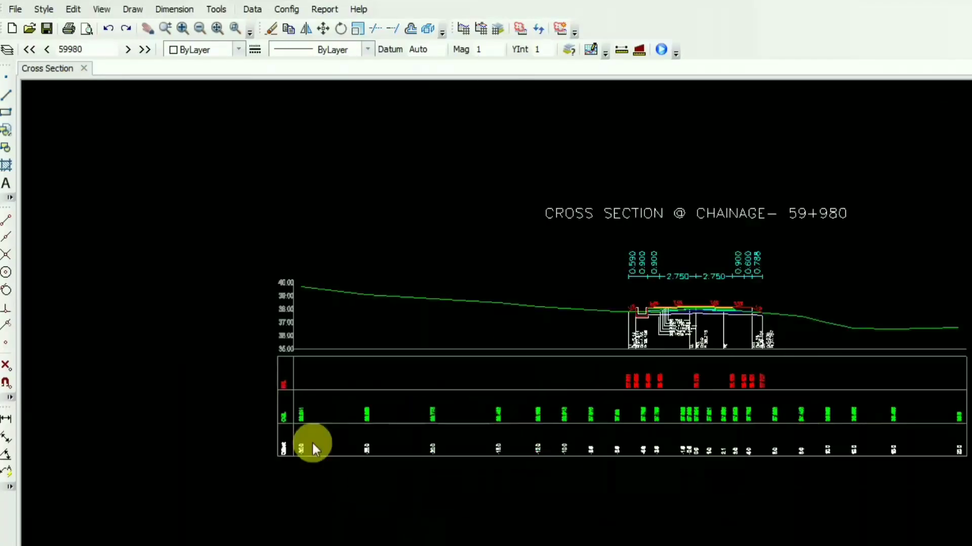
{"action": "scroll", "coordinate": [310, 451], "scroll_direction": "up", "scroll_amount": 4}
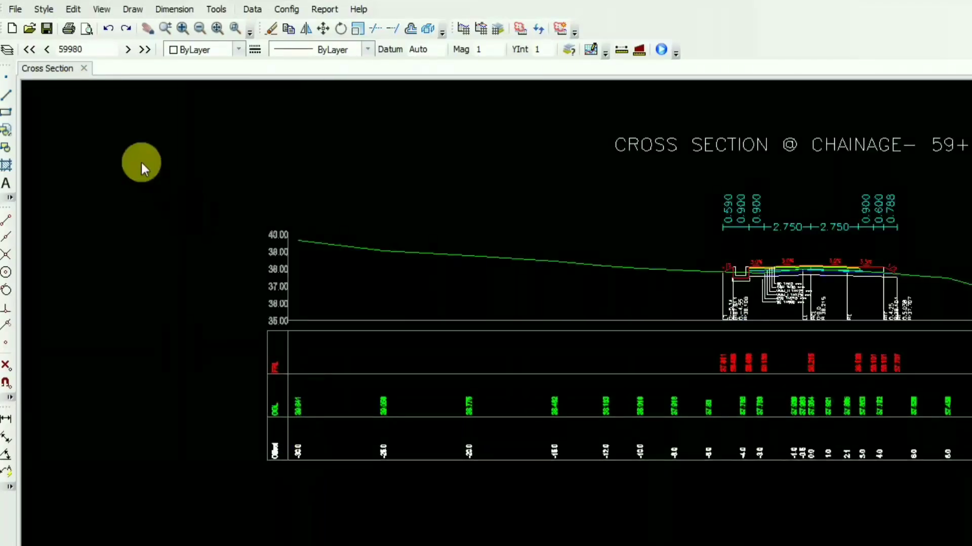
{"action": "double_click", "coordinate": [290, 460]}
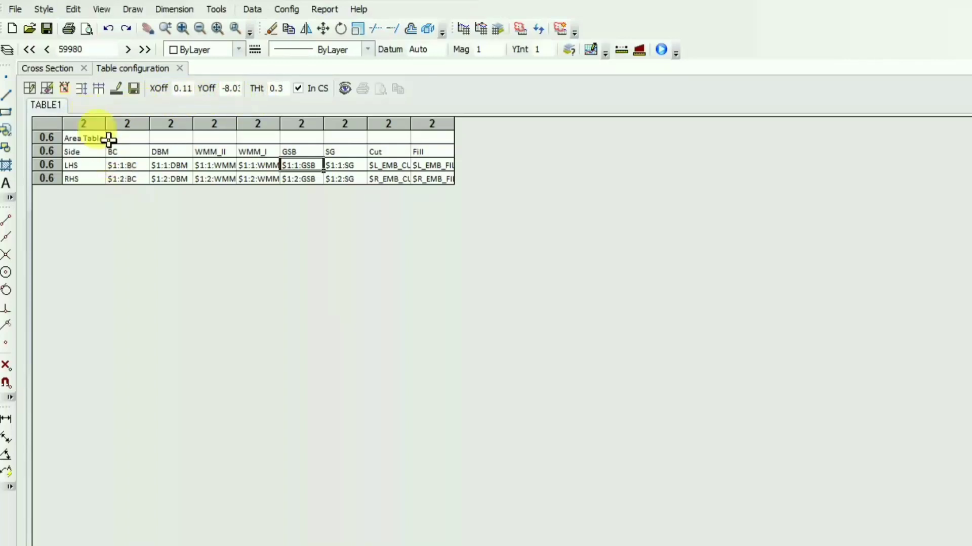
- Save the table definition, then confirm row height 0.6 and column width 2
{"action": "left_click", "coordinate": [133, 89]}
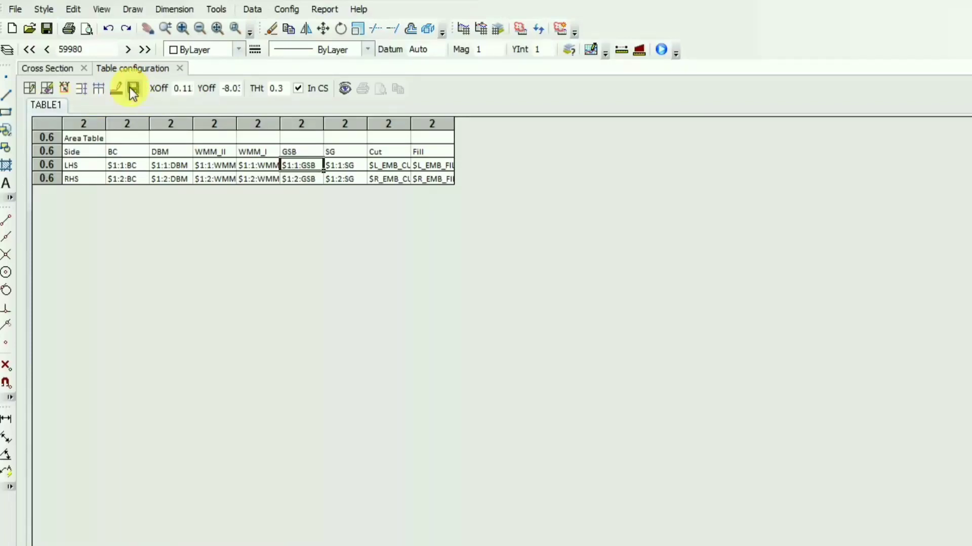
{"action": "left_click", "coordinate": [85, 92]}
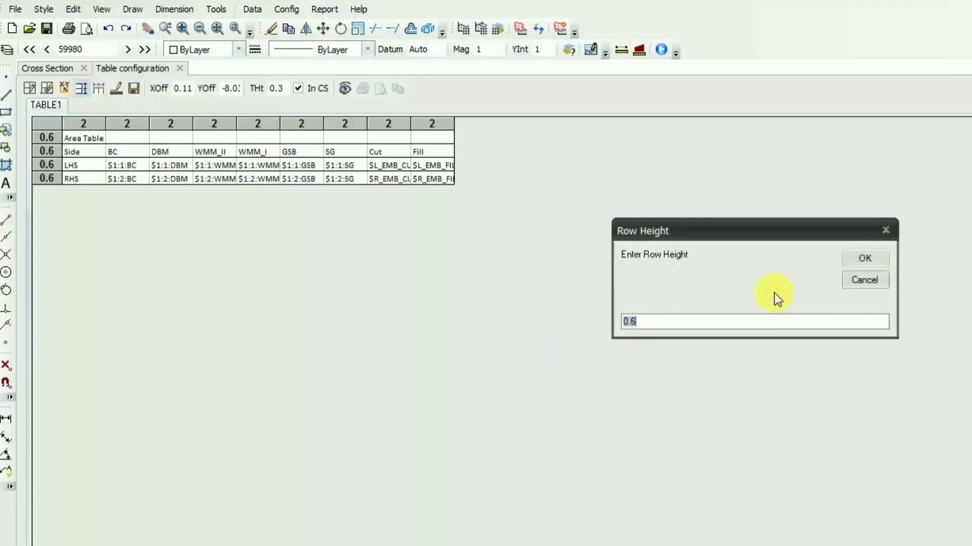
{"action": "left_click", "coordinate": [653, 328]}
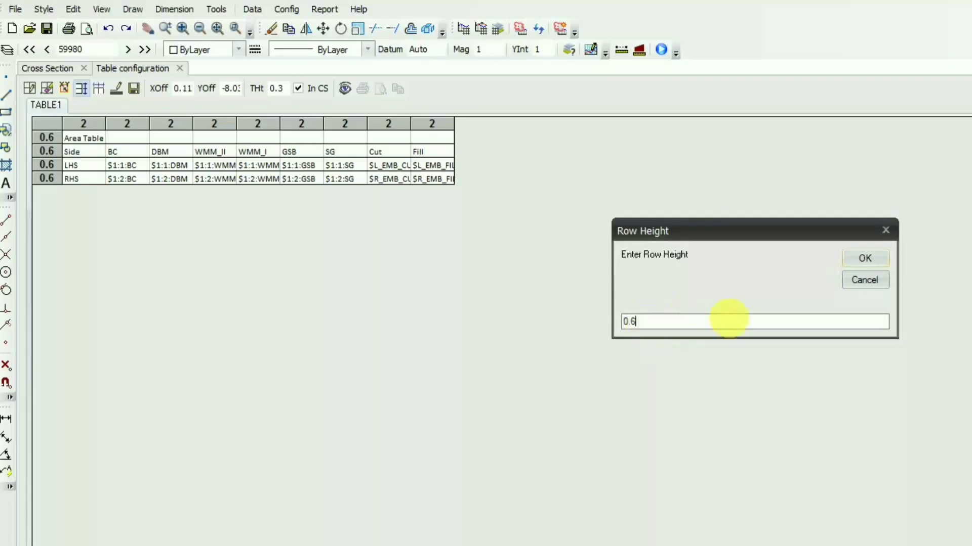
{"action": "left_click", "coordinate": [864, 259]}
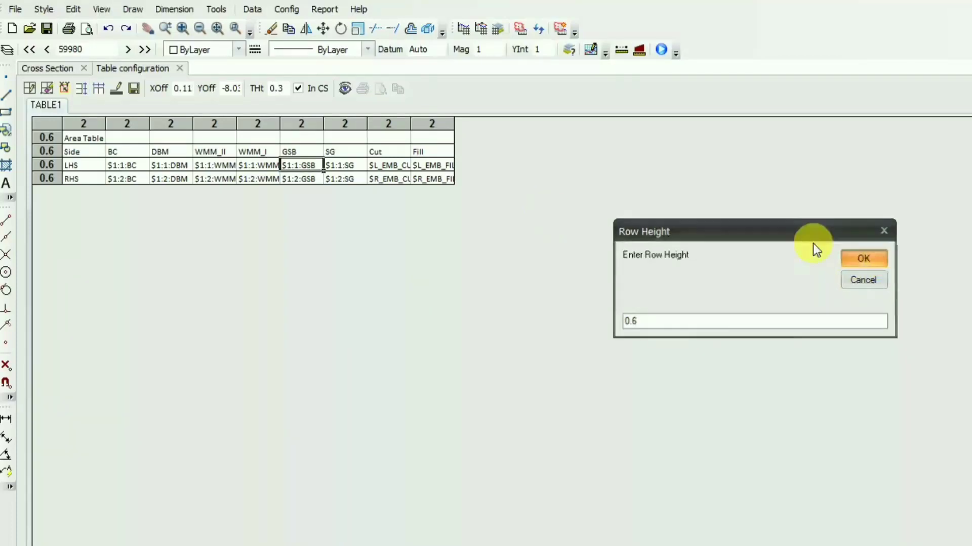
{"action": "left_click", "coordinate": [99, 90]}
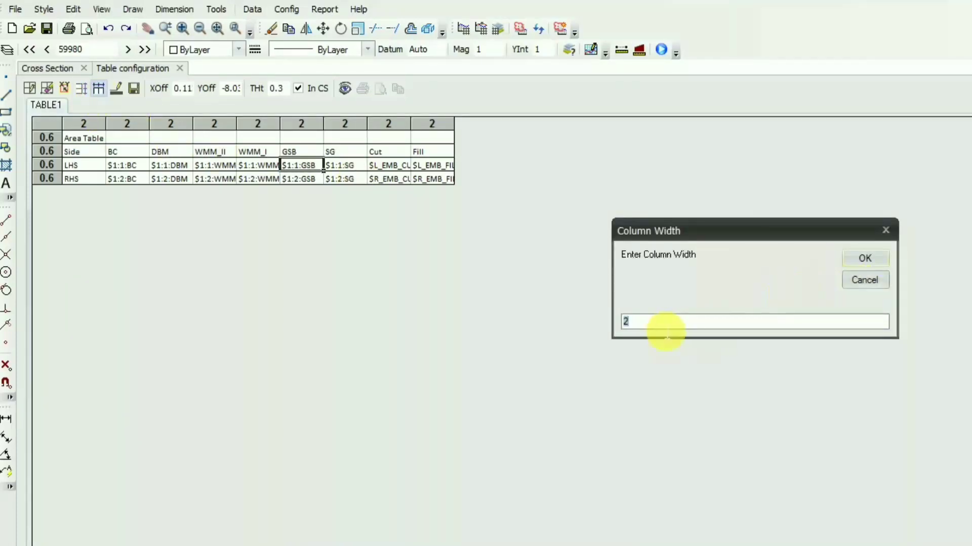
{"action": "left_click", "coordinate": [874, 257]}
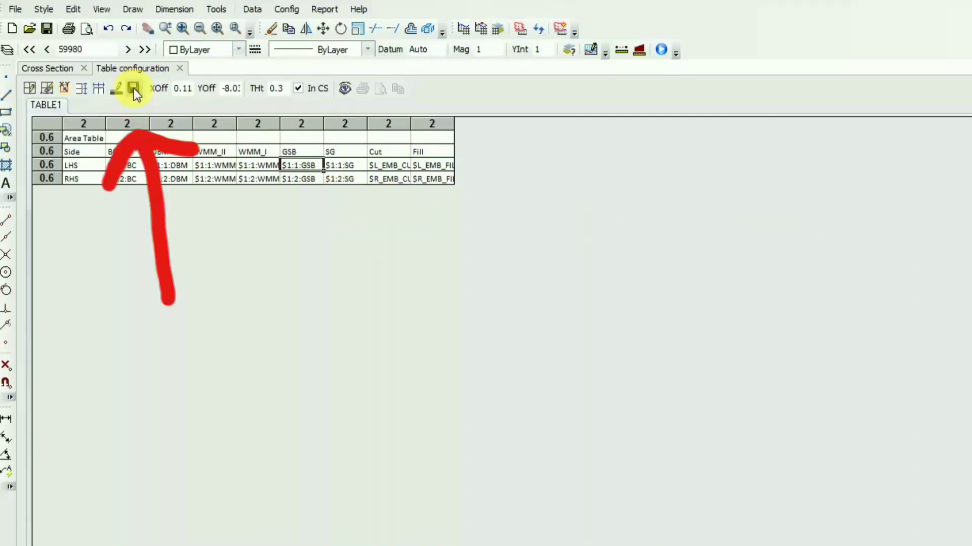
- Leave table configuration and run Process Data to draw the area tables
{"action": "left_click", "coordinate": [183, 73]}
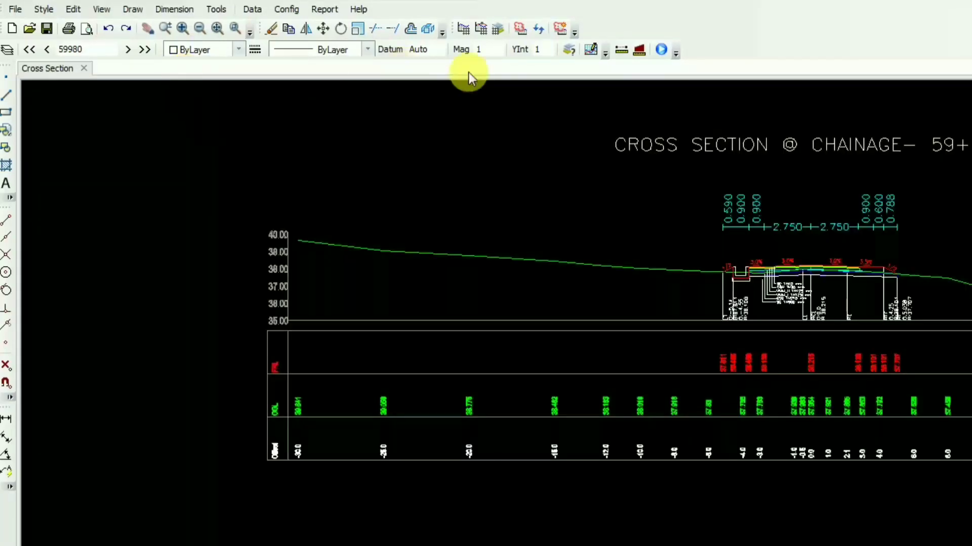
{"action": "left_click", "coordinate": [516, 31]}
{"action": "left_click", "coordinate": [903, 488]}
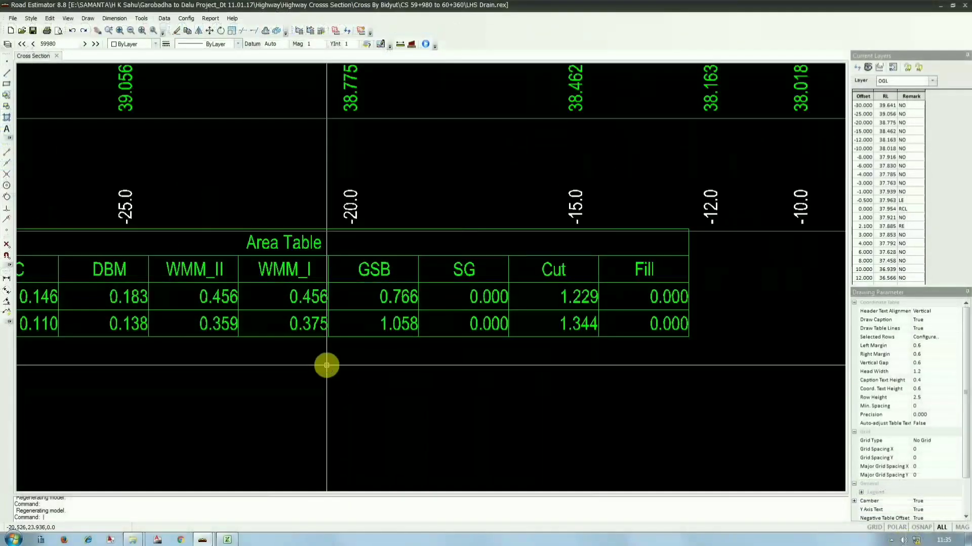
- Zoom and pan to inspect the LHS/RHS layer, Cut and Fill columns of the Area Table
{"action": "scroll", "coordinate": [562, 417], "scroll_direction": "down", "scroll_amount": 3}
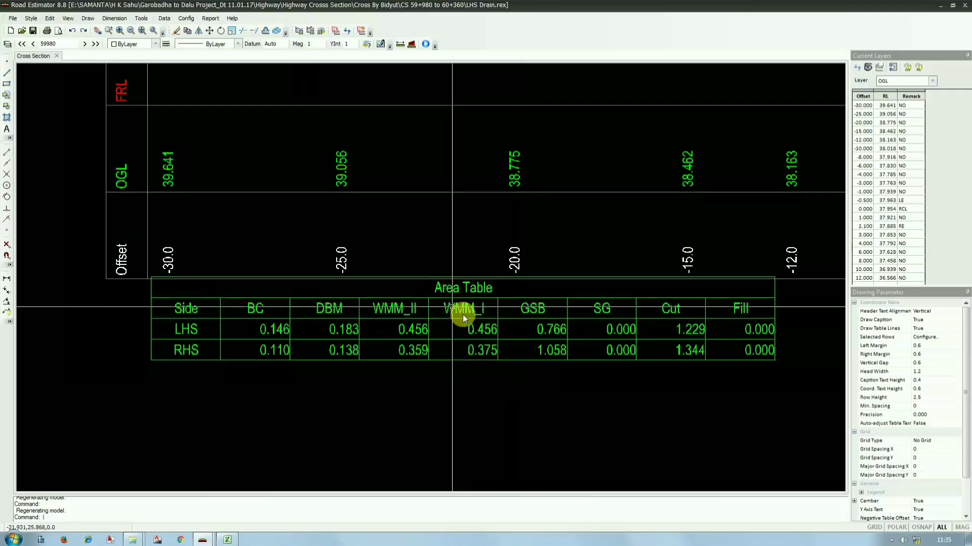
{"action": "scroll", "coordinate": [463, 314], "scroll_direction": "up", "scroll_amount": 2}
{"action": "scroll", "coordinate": [84, 359], "scroll_direction": "down", "scroll_amount": 2}
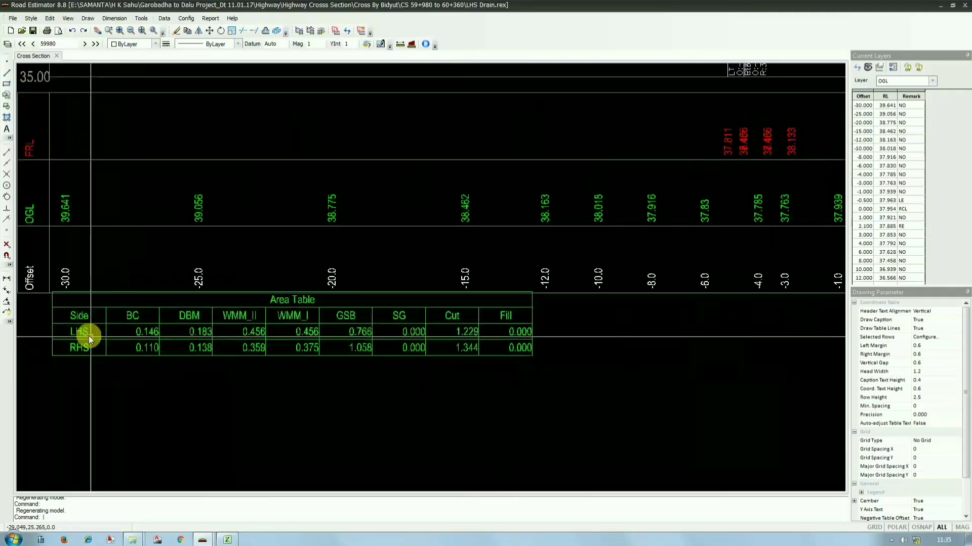
{"action": "scroll", "coordinate": [136, 364], "scroll_direction": "up", "scroll_amount": 2}
{"action": "left_click_drag", "start_coordinate": [136, 363], "coordinate": [159, 350]}
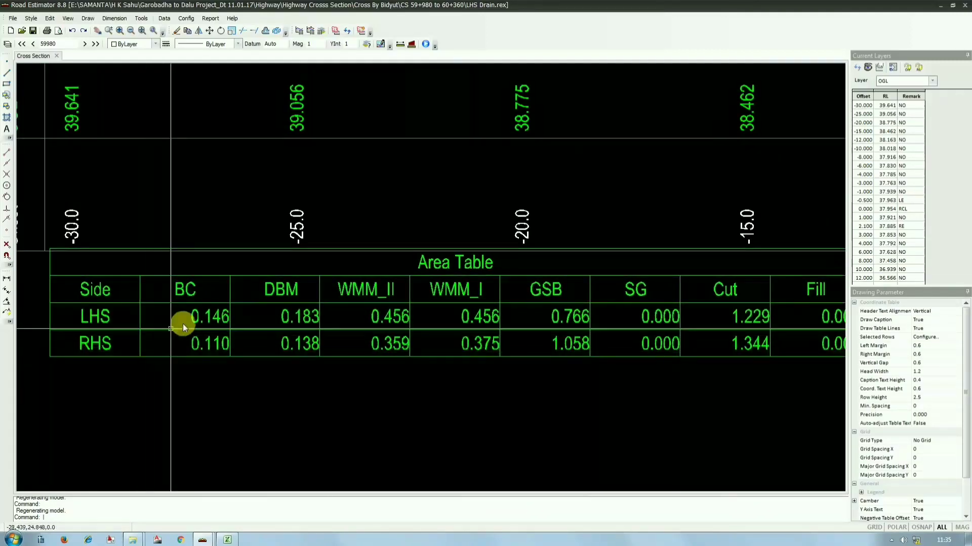
{"action": "scroll", "coordinate": [327, 372], "scroll_direction": "down", "scroll_amount": 1}
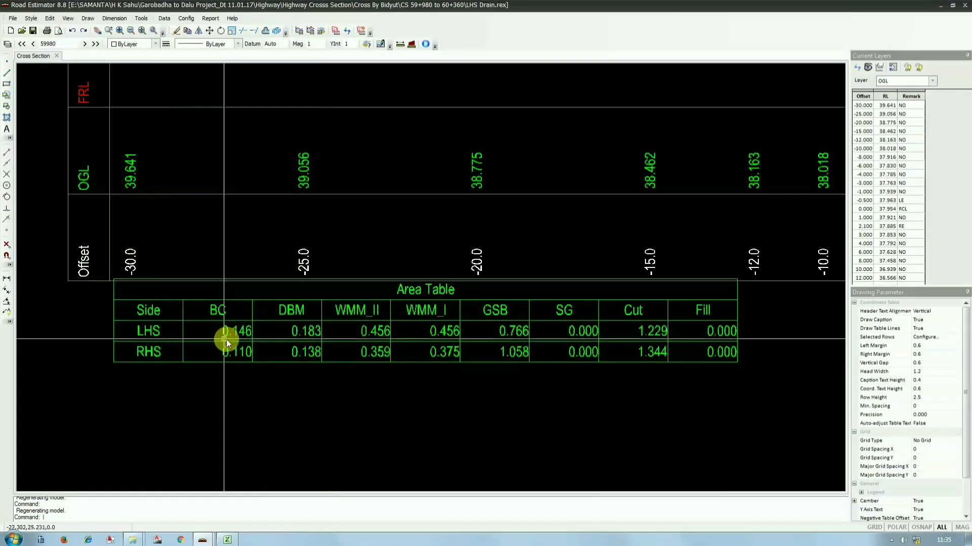
{"action": "scroll", "coordinate": [224, 341], "scroll_direction": "up", "scroll_amount": 1}
{"action": "left_click_drag", "start_coordinate": [321, 380], "coordinate": [281, 373]}
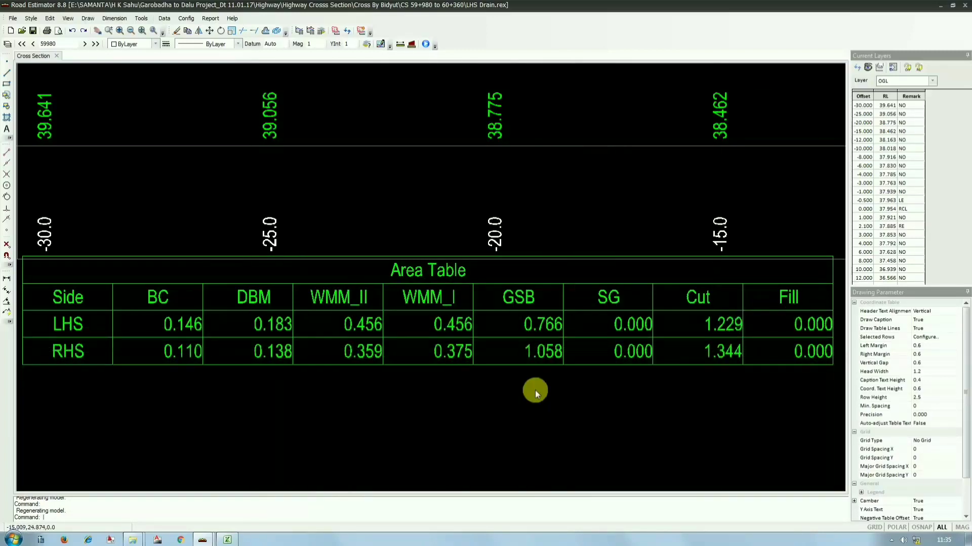
- Zoom out to view the whole cross section at chainage 59+980 with its area table
{"action": "left_click_drag", "start_coordinate": [669, 374], "coordinate": [489, 380]}
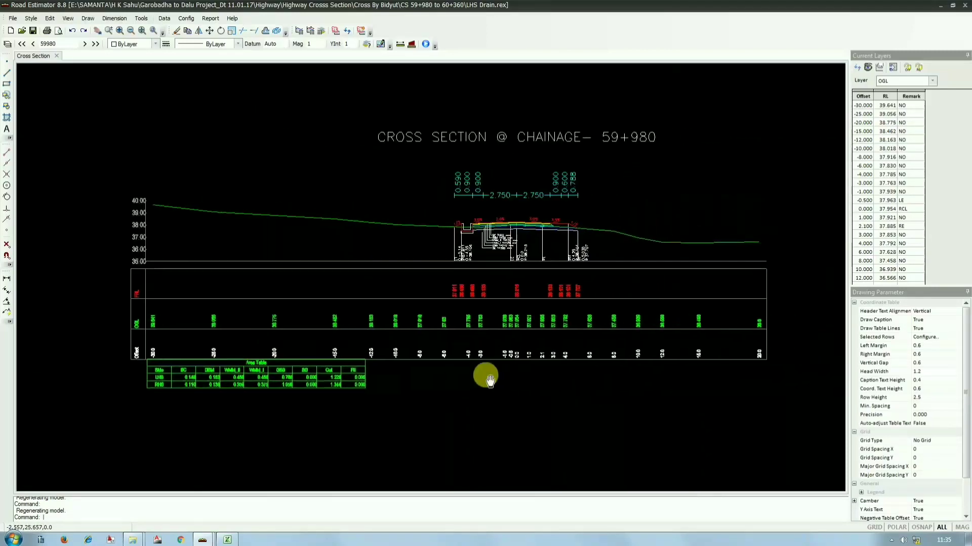
{"action": "scroll", "coordinate": [545, 254], "scroll_direction": "up", "scroll_amount": 1}
{"action": "scroll", "coordinate": [495, 233], "scroll_direction": "up", "scroll_amount": 1}
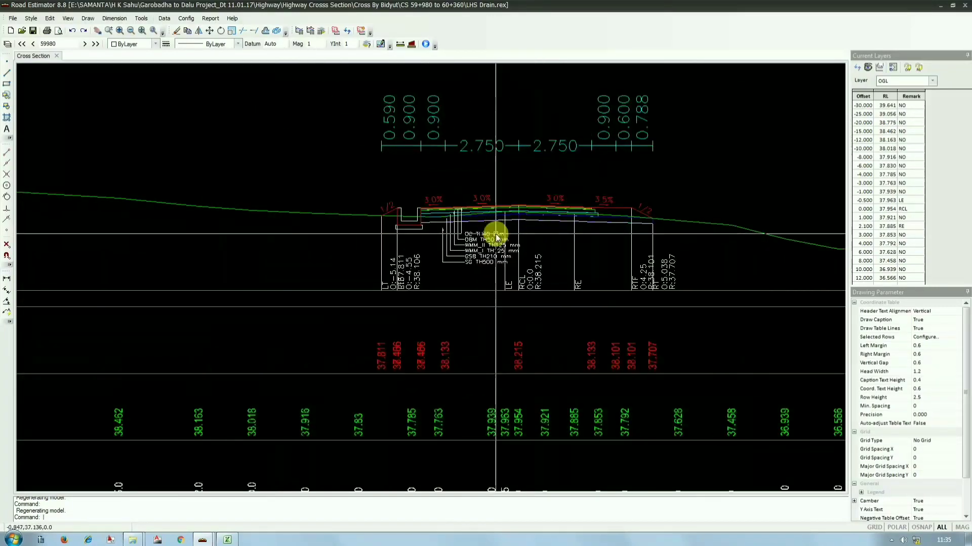
{"action": "scroll", "coordinate": [487, 274], "scroll_direction": "down", "scroll_amount": 2}
{"action": "scroll", "coordinate": [483, 299], "scroll_direction": "up", "scroll_amount": 1}
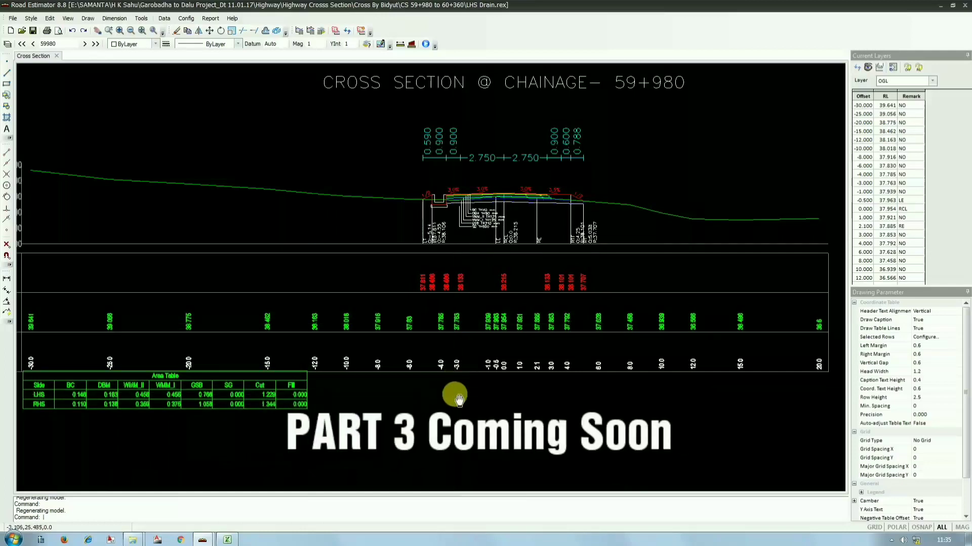
{"action": "scroll", "coordinate": [478, 410], "scroll_direction": "down", "scroll_amount": 1}
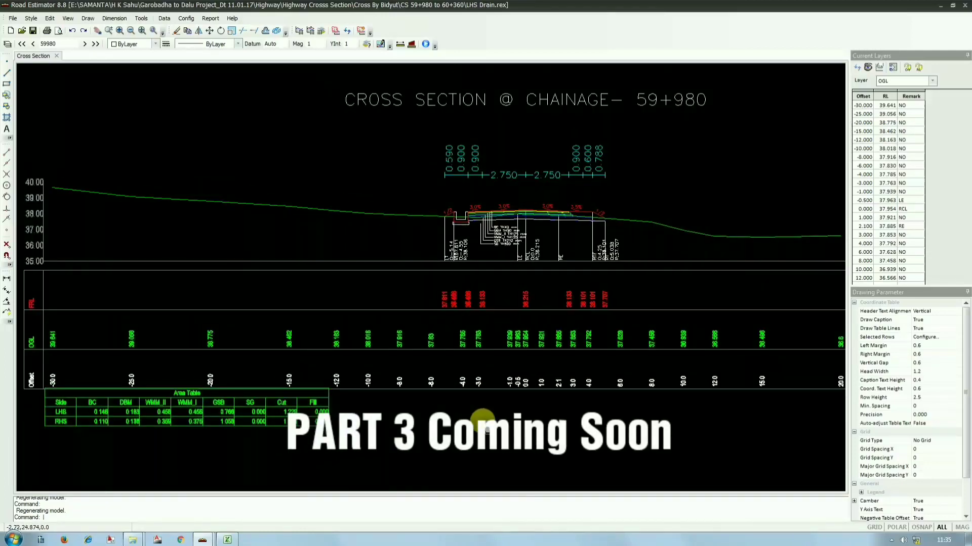
{"action": "scroll", "coordinate": [456, 408], "scroll_direction": "down", "scroll_amount": 2}
{"action": "scroll", "coordinate": [481, 413], "scroll_direction": "up", "scroll_amount": 1}
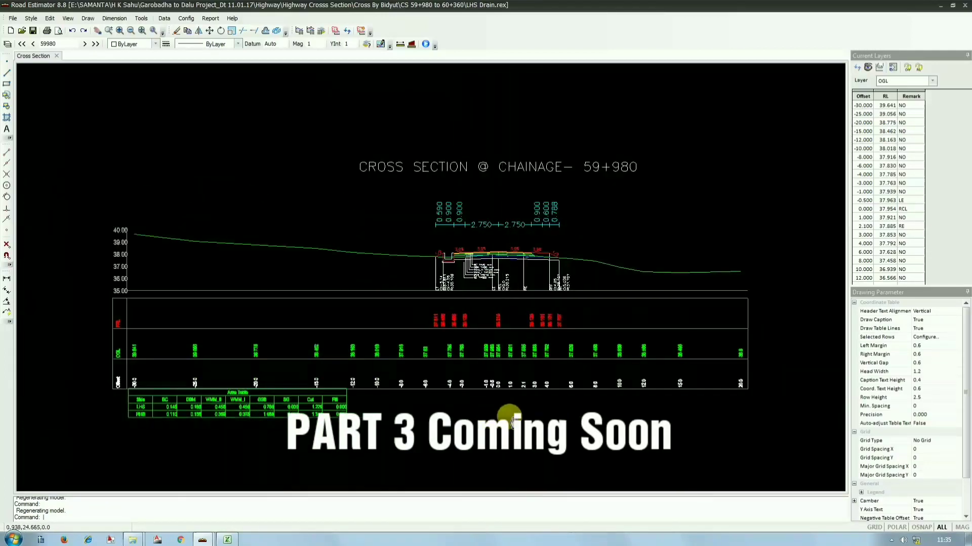
- Advance section by section from 59990 to 60080, then zoom into its pavement layers
{"action": "left_click", "coordinate": [85, 44]}
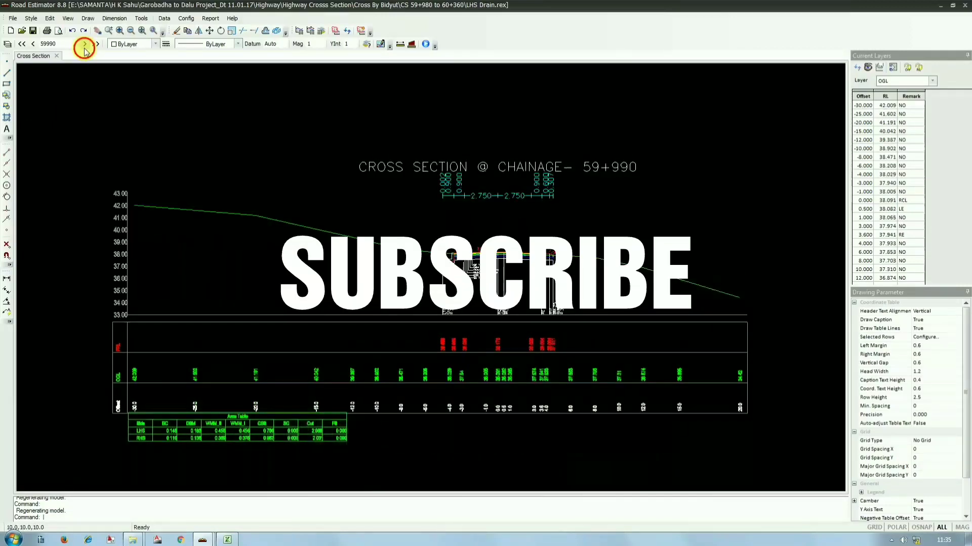
{"action": "left_click", "coordinate": [85, 46]}
{"action": "left_click", "coordinate": [85, 45]}
{"action": "left_click", "coordinate": [85, 46]}
{"action": "left_click", "coordinate": [85, 45]}
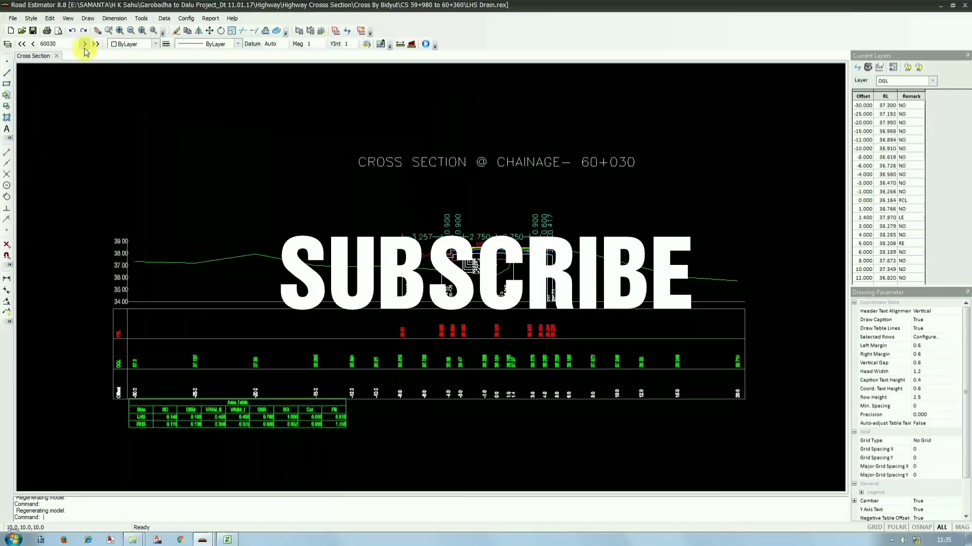
{"action": "left_click", "coordinate": [84, 45]}
{"action": "left_click", "coordinate": [84, 45]}
{"action": "left_click", "coordinate": [84, 46]}
{"action": "left_click", "coordinate": [85, 45]}
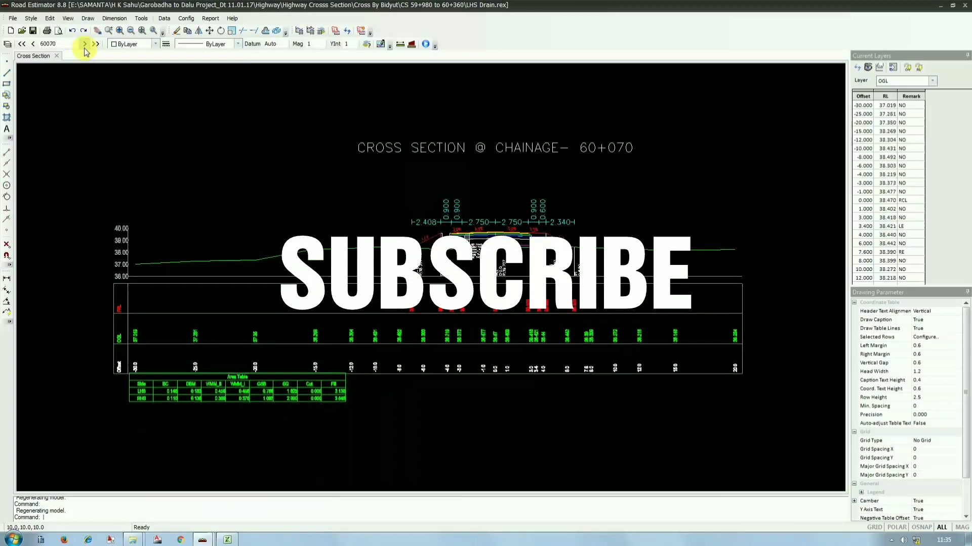
{"action": "left_click", "coordinate": [84, 45]}
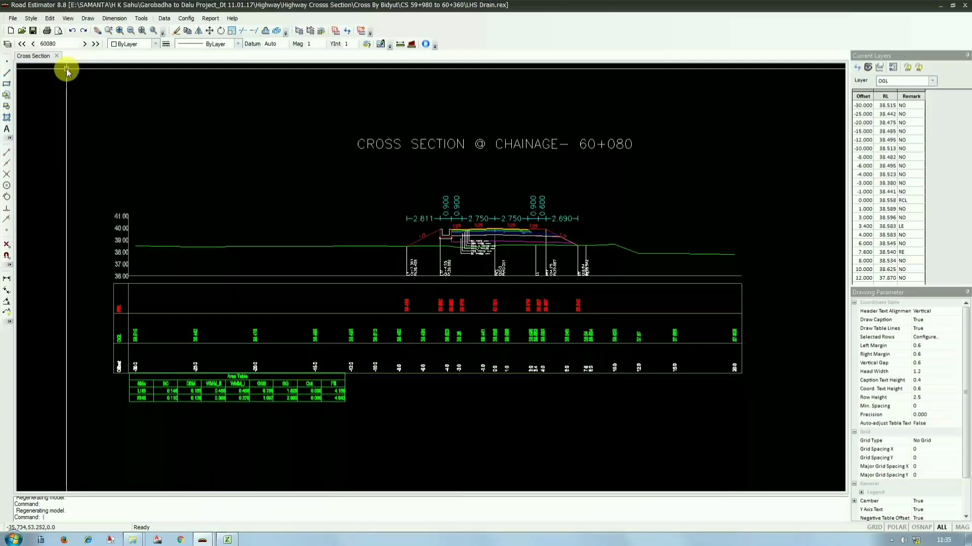
{"action": "scroll", "coordinate": [503, 243], "scroll_direction": "up", "scroll_amount": 5}
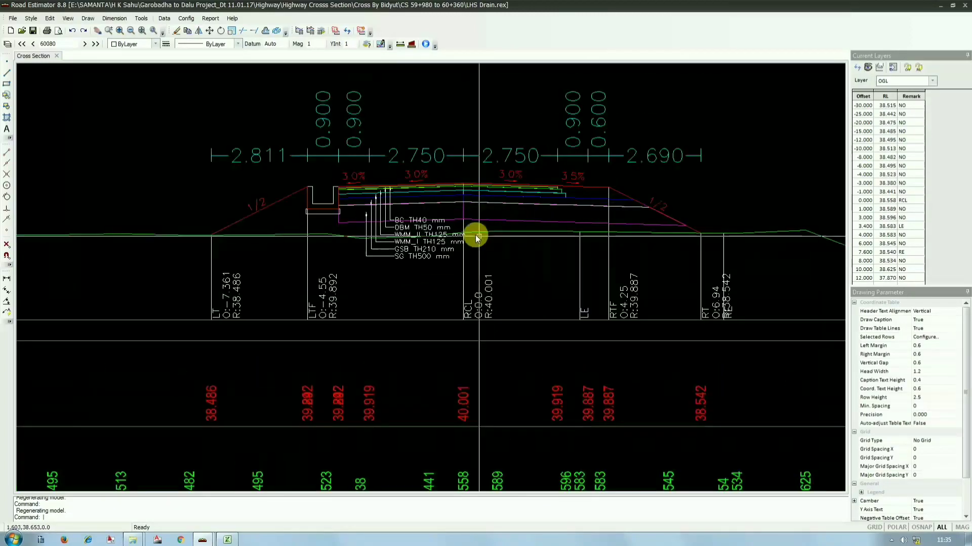
{"action": "scroll", "coordinate": [549, 248], "scroll_direction": "up", "scroll_amount": 2}
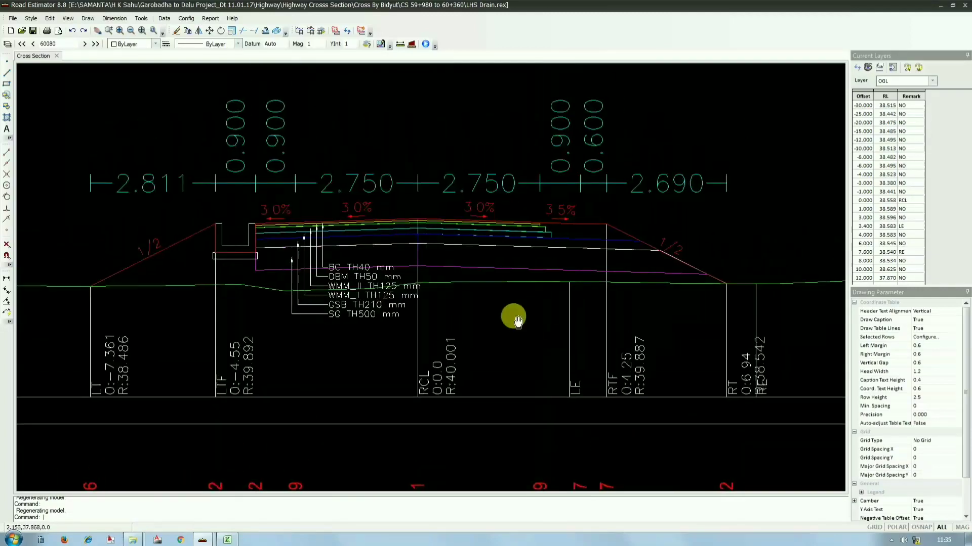